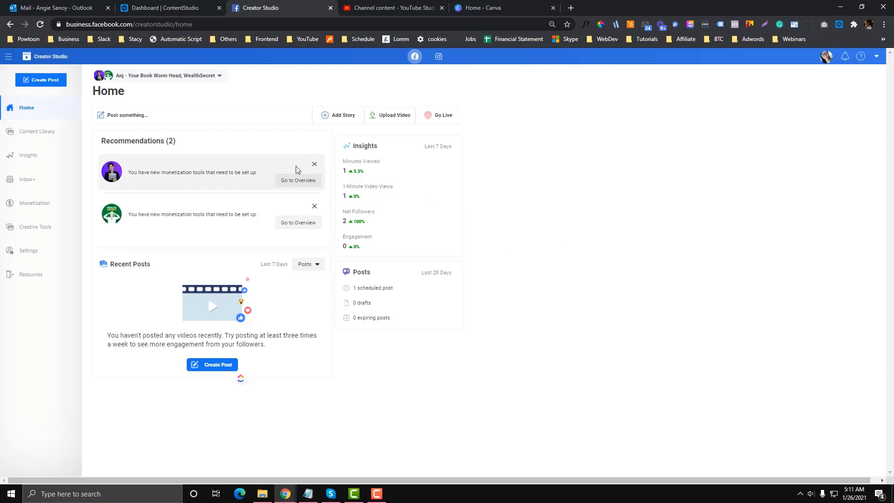
- Start a Facebook video post for the Book Worm Head page using HowToMarketToGen.mp4 from the fb folder
click(32, 109)
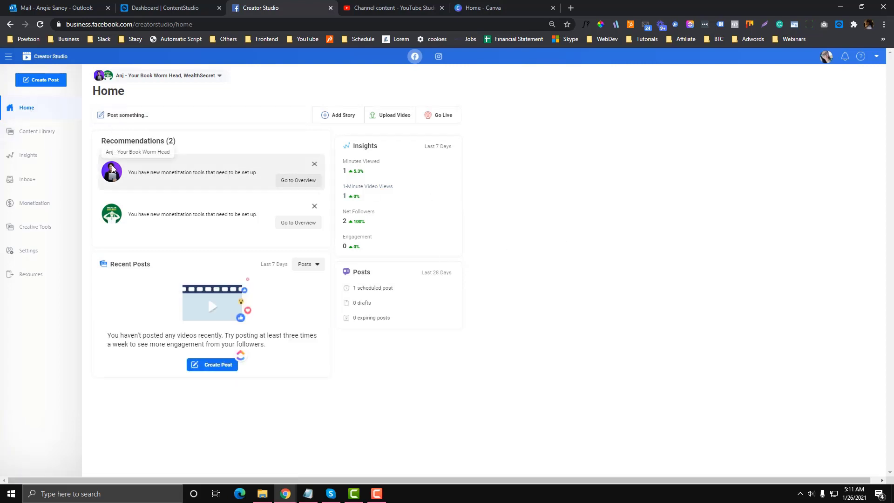
click(56, 83)
click(56, 102)
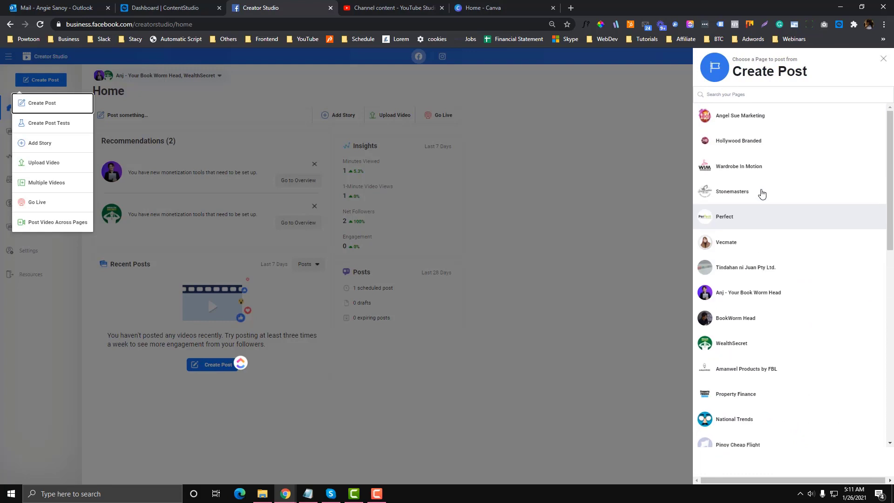
scroll(762, 193, down, 2)
click(759, 207)
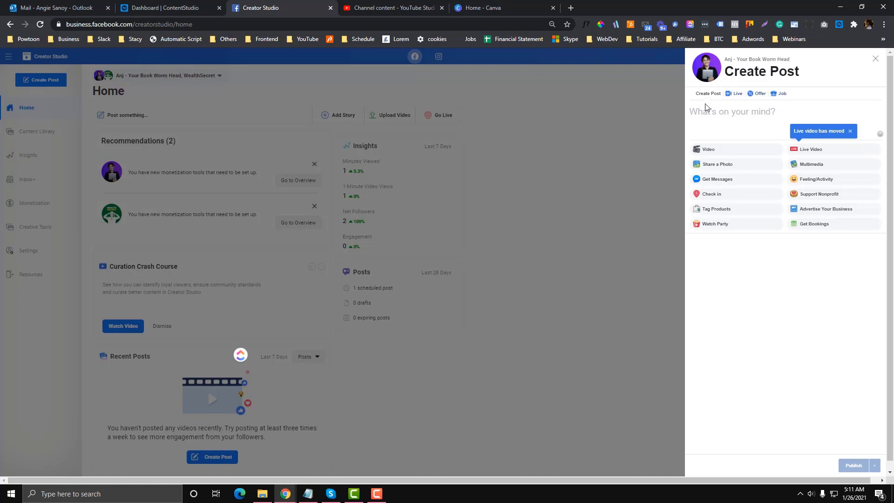
click(721, 148)
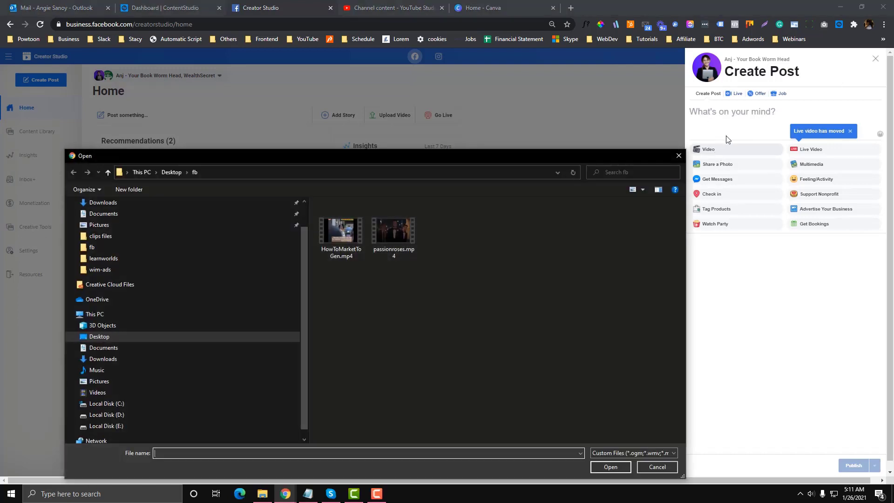
double_click(323, 236)
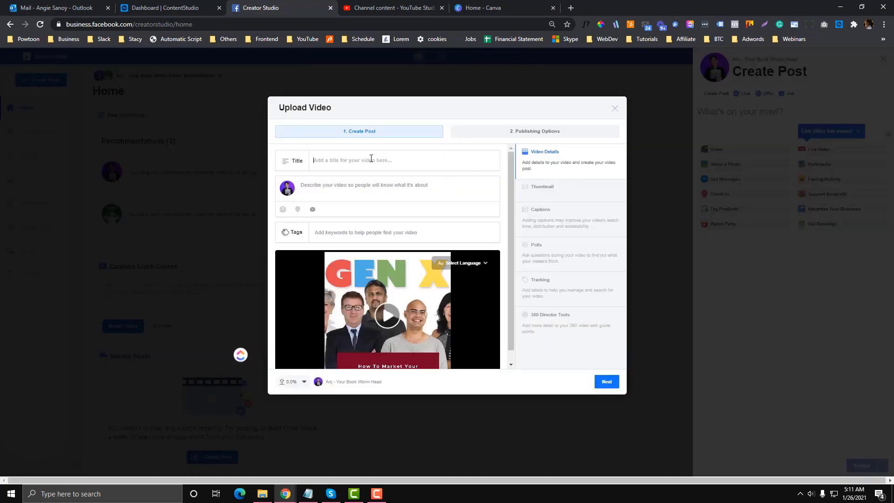
- Give the video the title 'test' and the description 'Test'
click(349, 194)
text(3-schedule-videos-in-creators-studio)
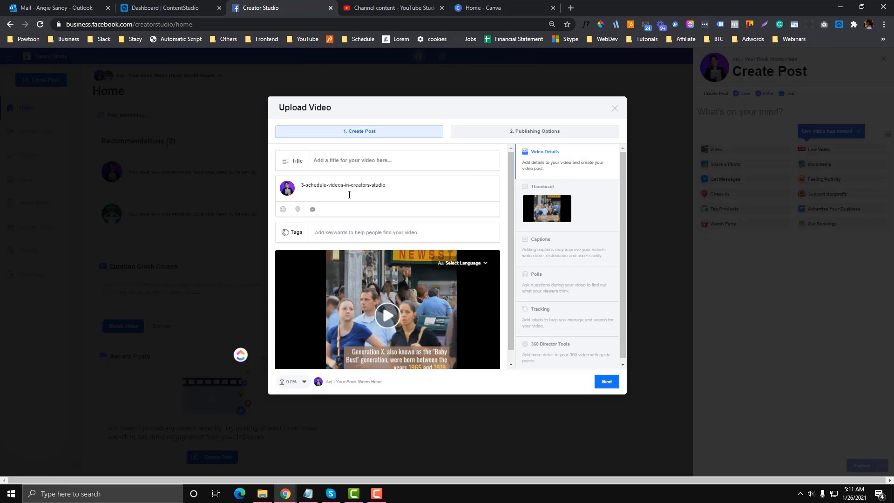
key(ctrl+a)
text(Te)
click(354, 161)
text(t)
scroll(415, 279, down, 1)
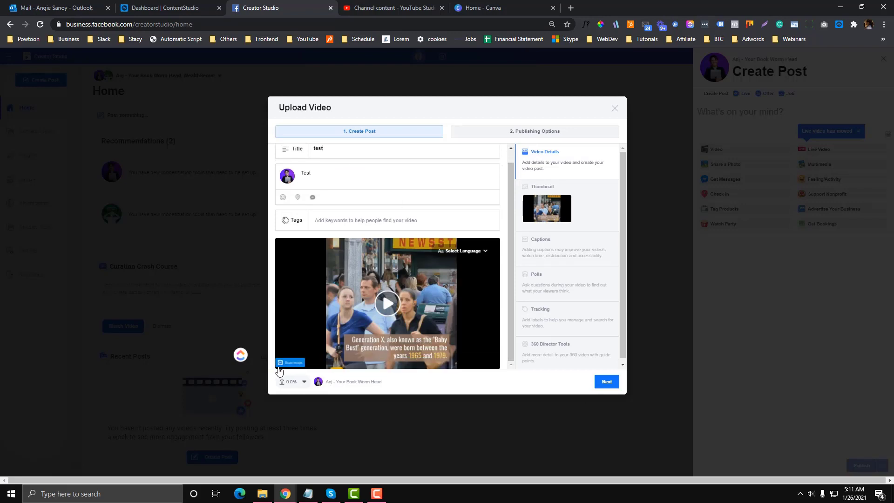
- Go to Publishing Options, confirm the 0.0% upload failed with a Network Error, and exit
click(301, 386)
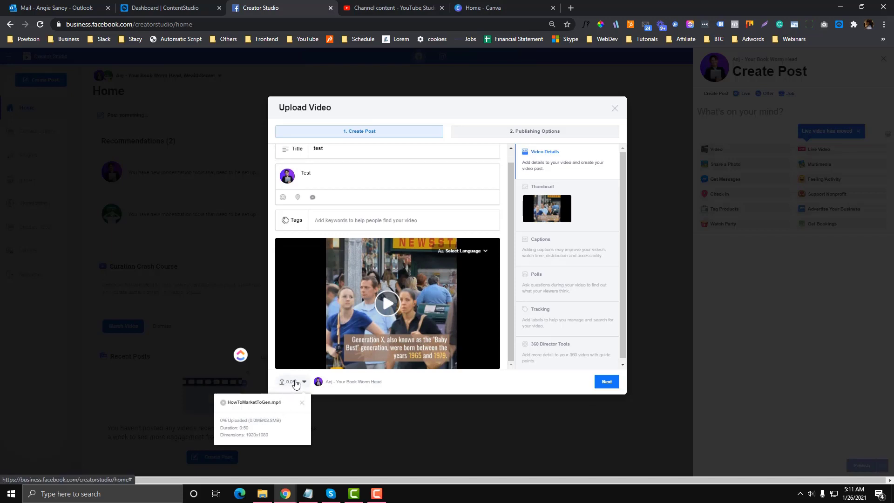
click(607, 382)
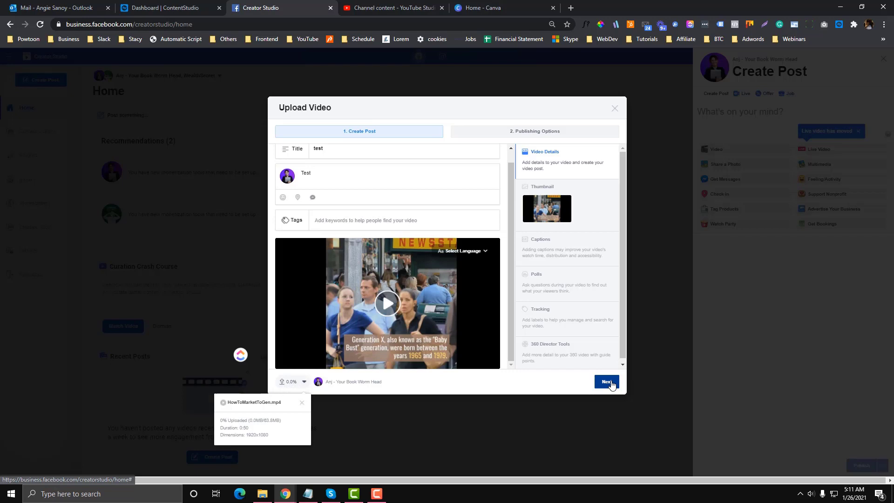
scroll(626, 386, down, 5)
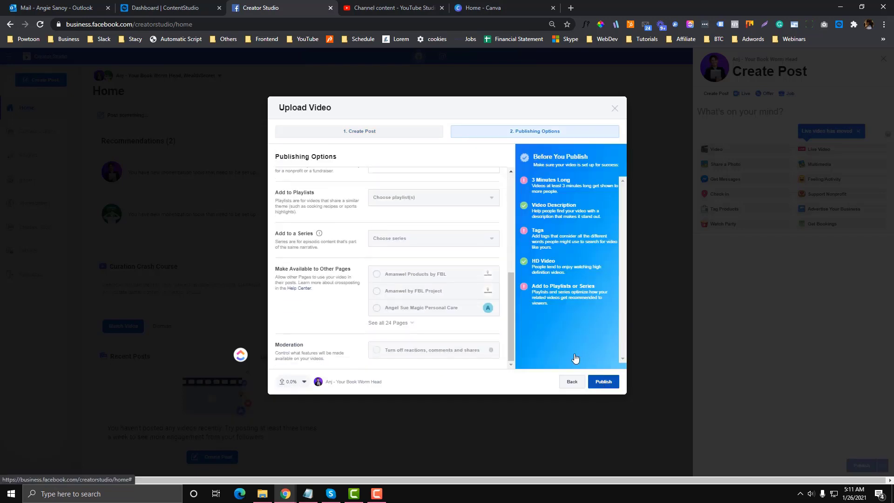
scroll(467, 297, up, 5)
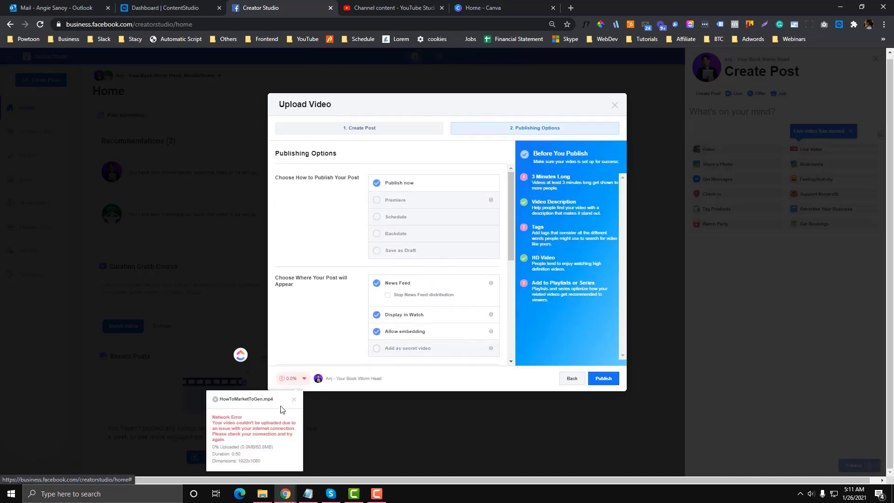
drag(220, 418, 275, 429)
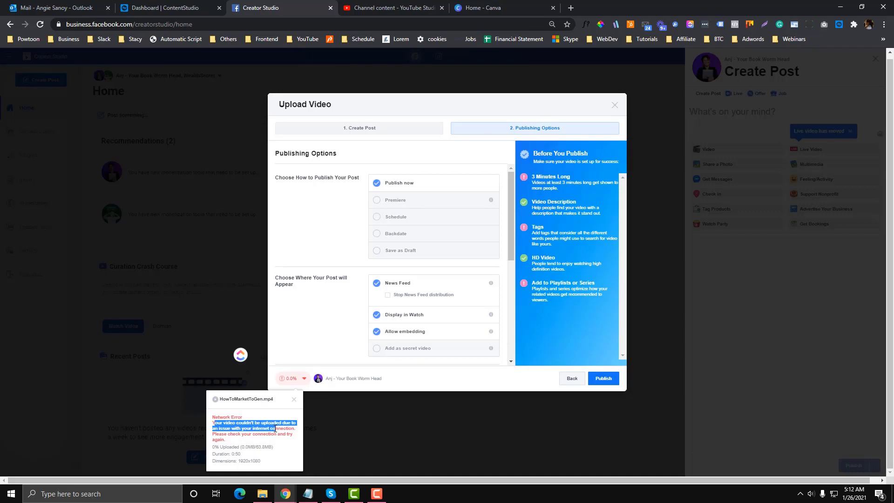
drag(239, 435, 281, 441)
click(287, 436)
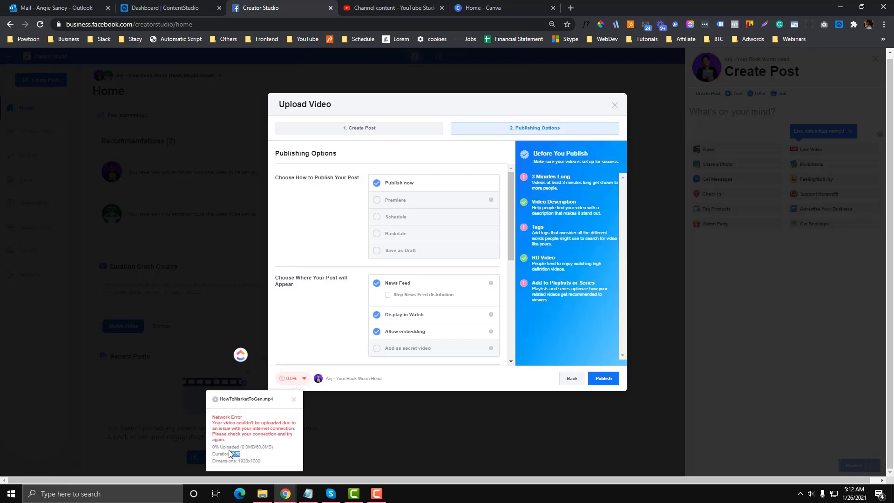
drag(229, 454, 340, 294)
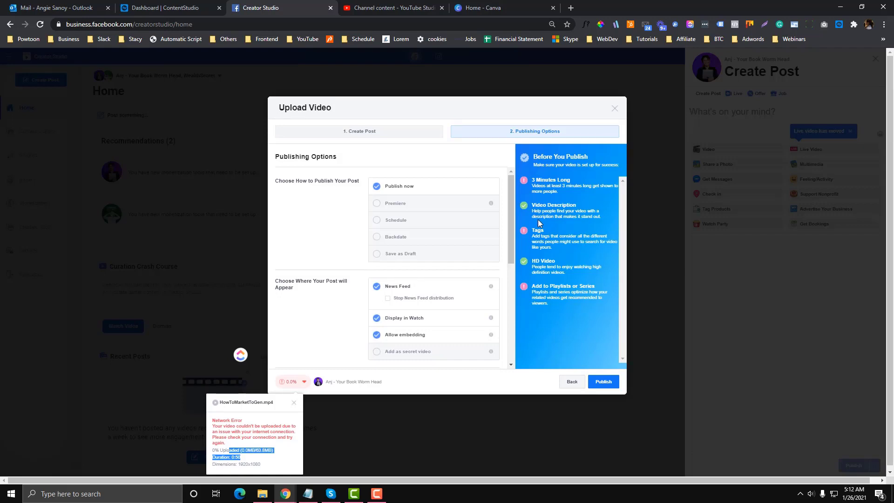
click(616, 110)
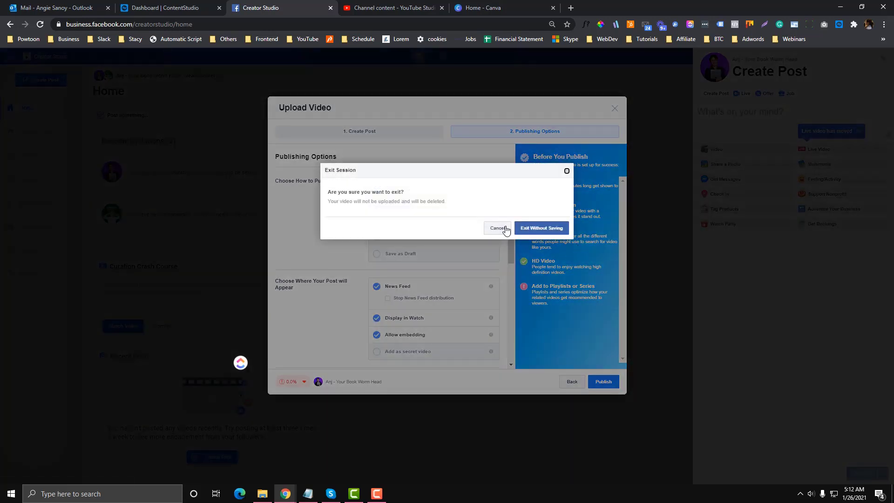
- Exit without saving, discard the unfinished post, and switch to Instagram Content Library posts
click(538, 228)
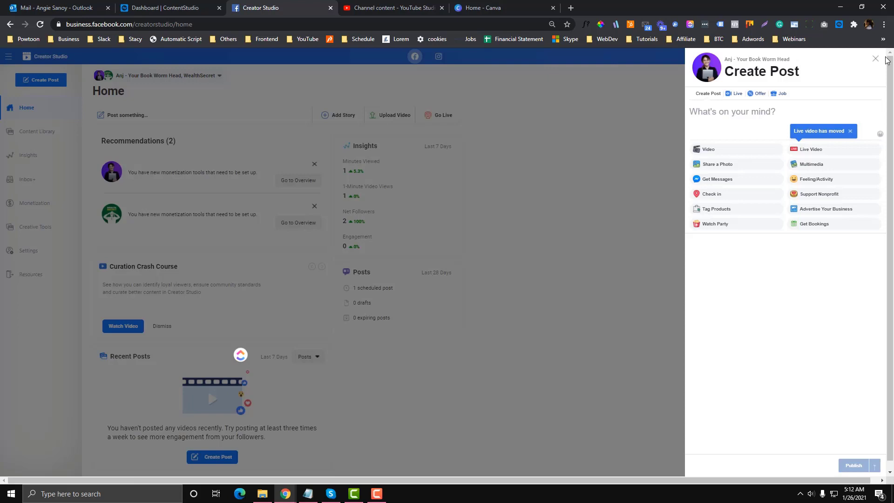
click(875, 59)
click(551, 220)
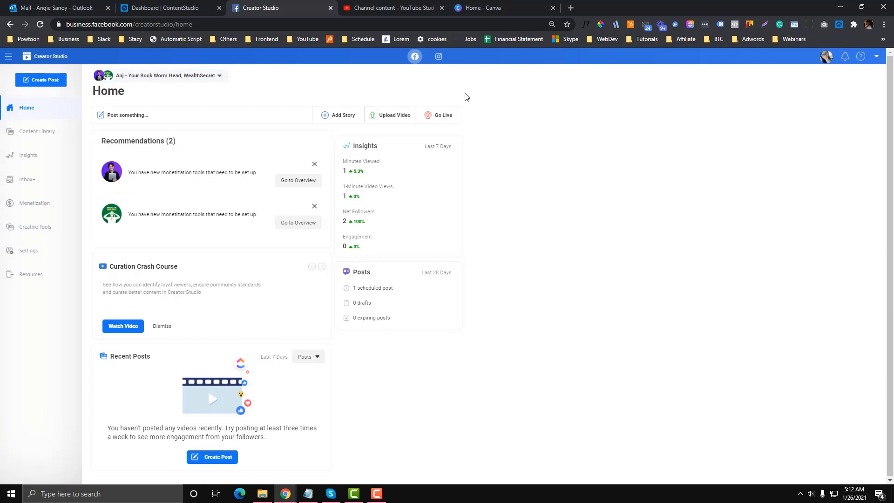
click(438, 58)
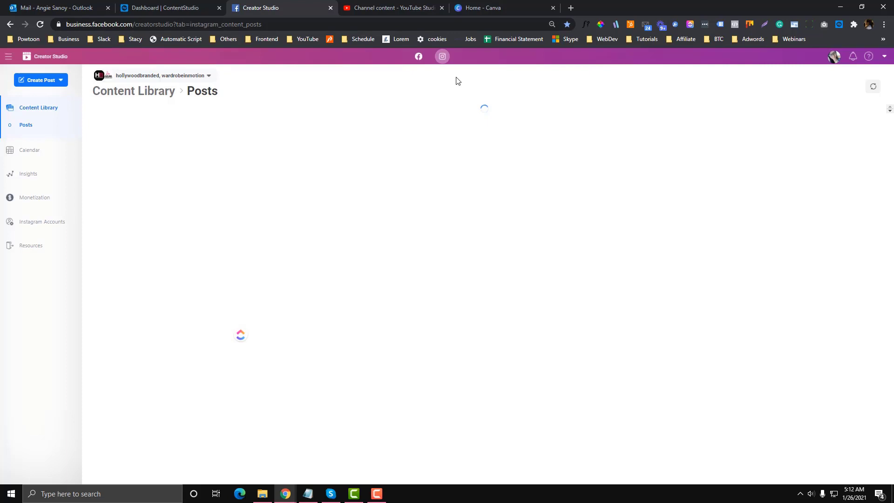
- Reload and start a Hollywood Branded Instagram Feed post with passionroses.png uploaded from file
click(40, 24)
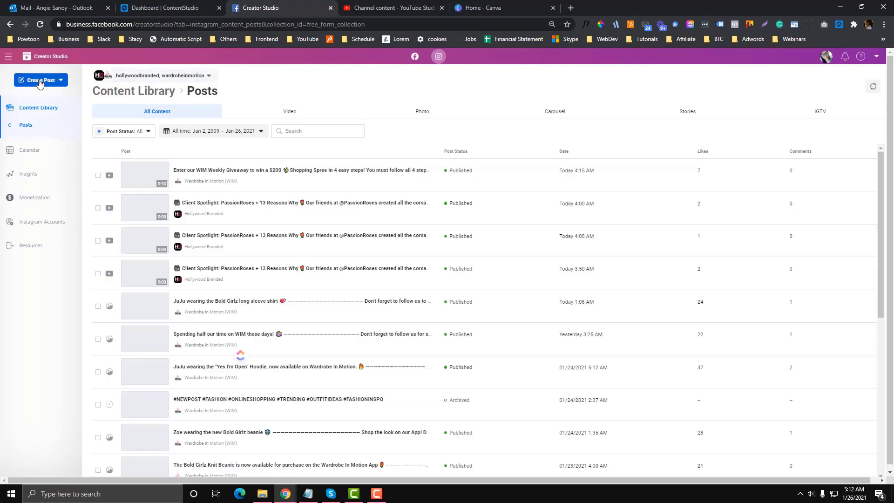
click(40, 81)
click(39, 100)
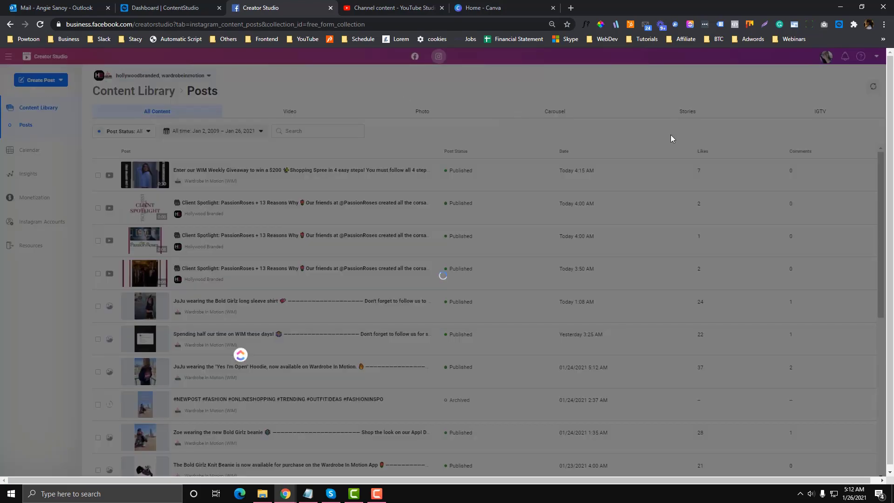
click(721, 134)
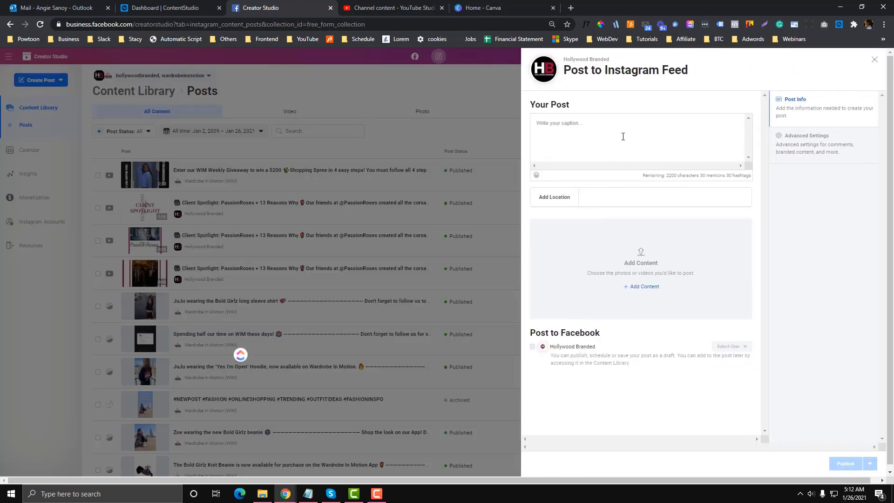
click(642, 286)
click(644, 303)
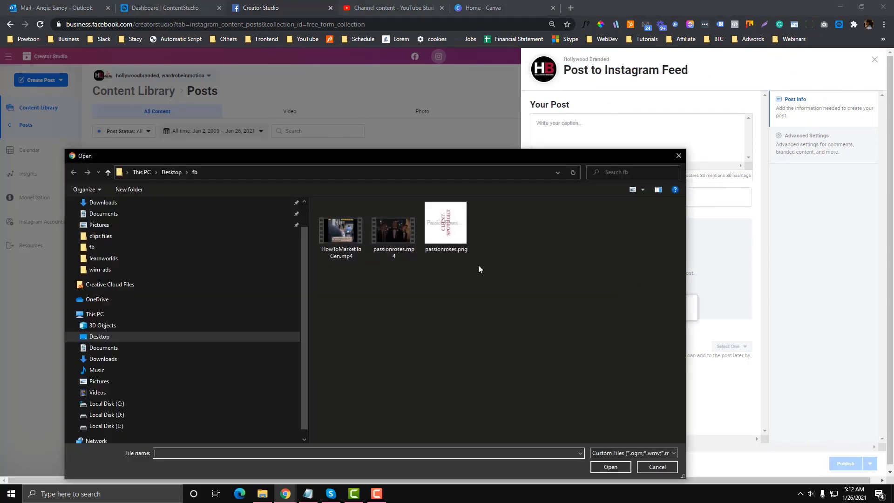
double_click(450, 229)
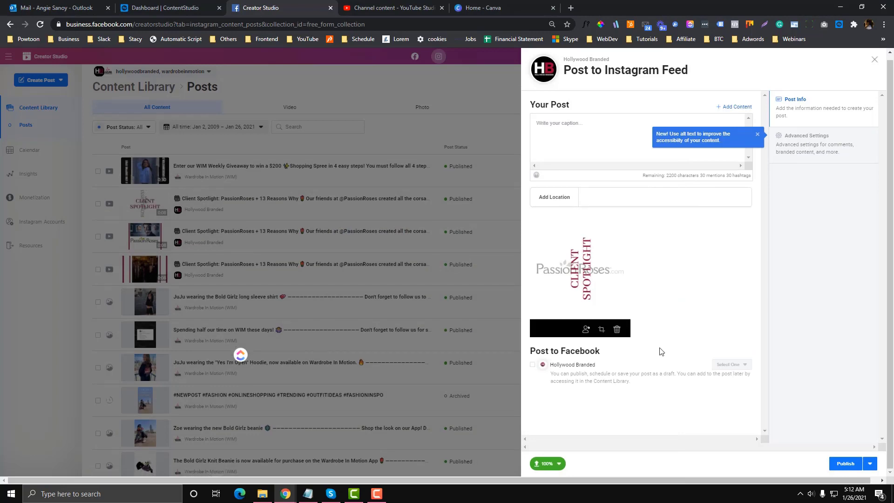
- Delete the uploaded passionroses.png and upload it again from file
click(618, 330)
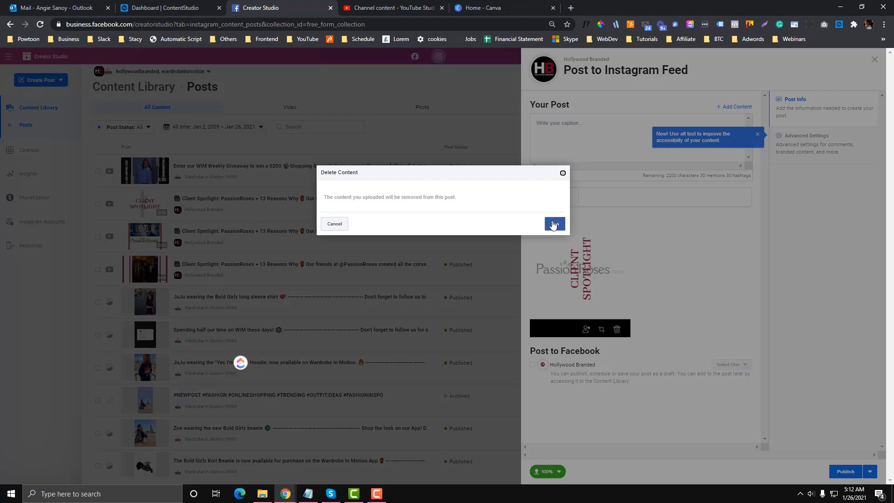
click(553, 225)
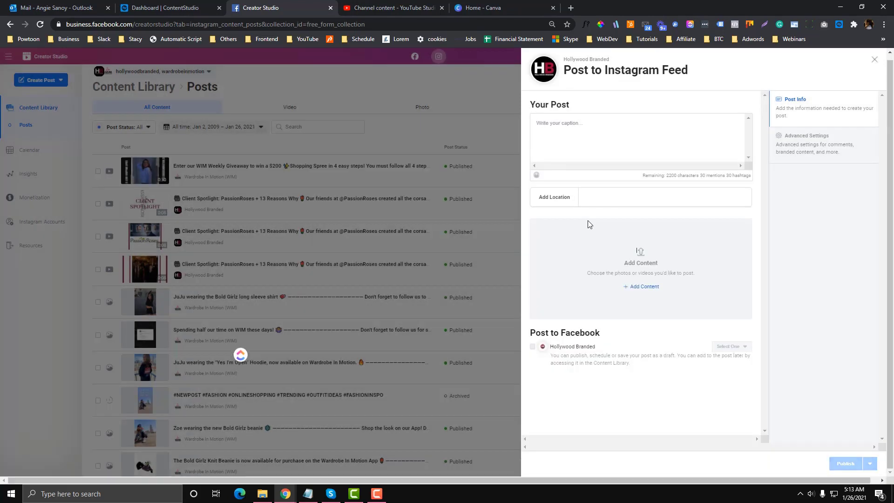
click(644, 287)
click(645, 304)
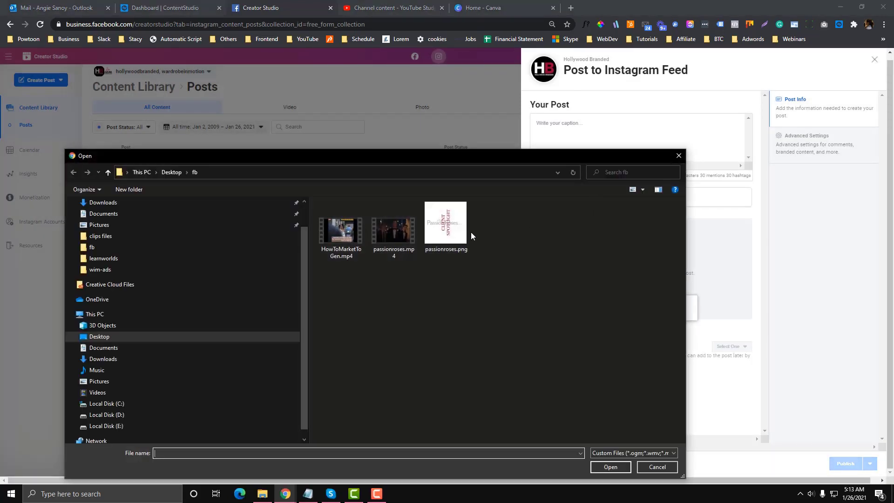
double_click(467, 232)
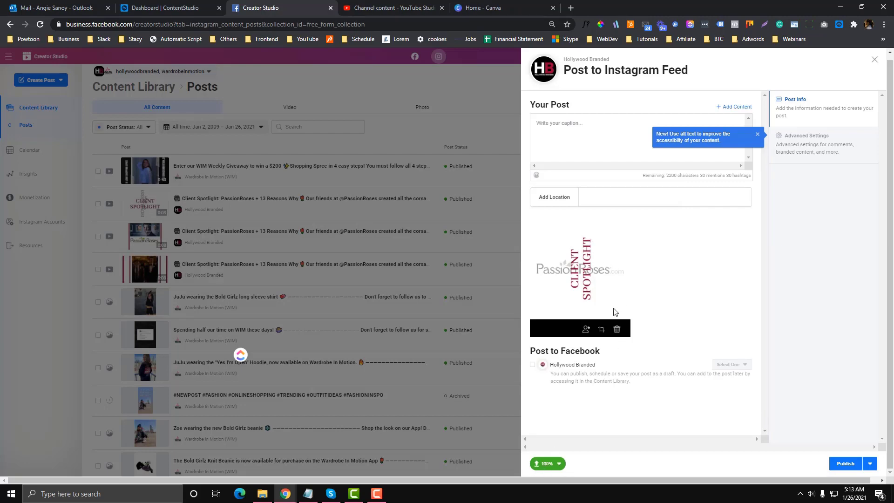
- Replace the image with the passionroses.mp4 video uploaded from file
click(618, 329)
click(554, 224)
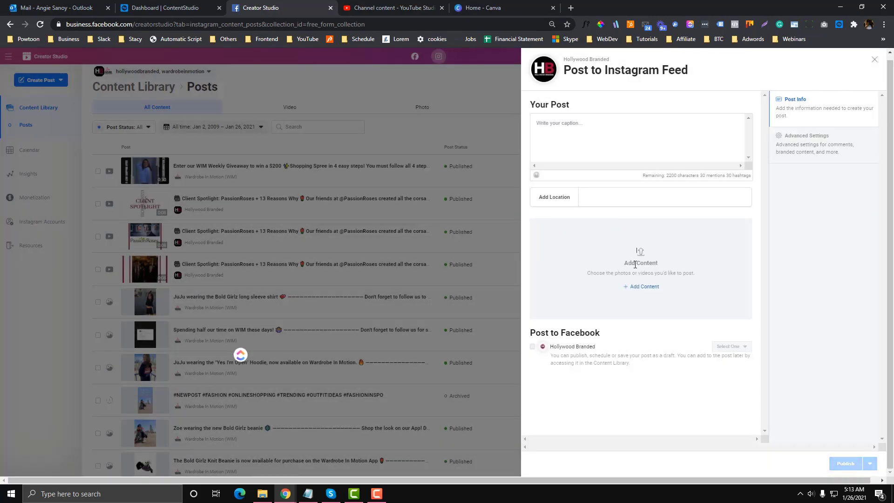
click(645, 287)
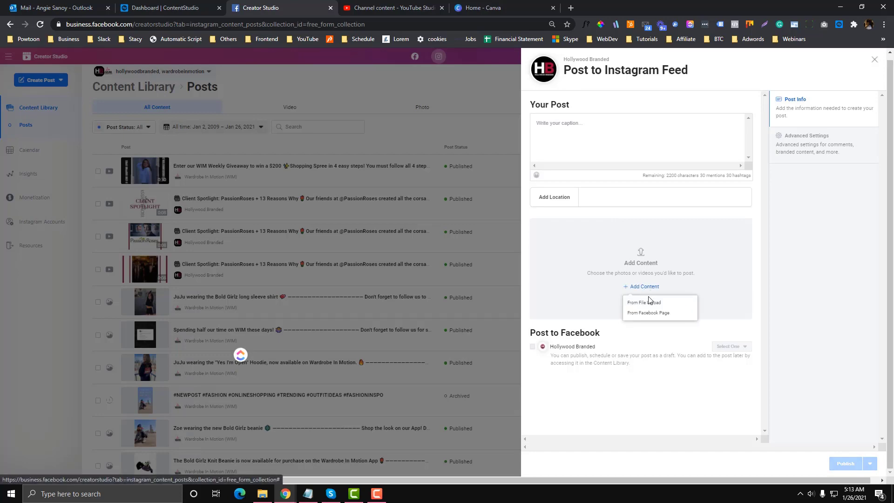
click(651, 303)
double_click(393, 226)
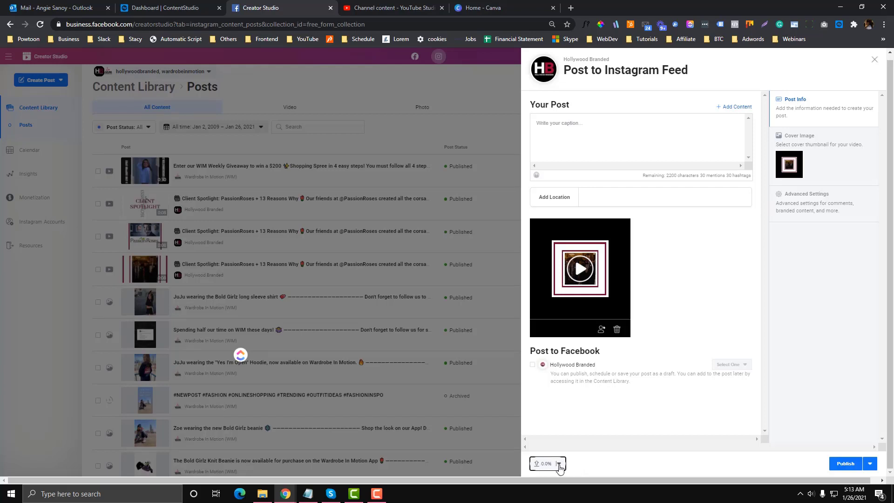
- Try switching the stalled post to Schedule, then close it and confirm Discard Post
click(600, 122)
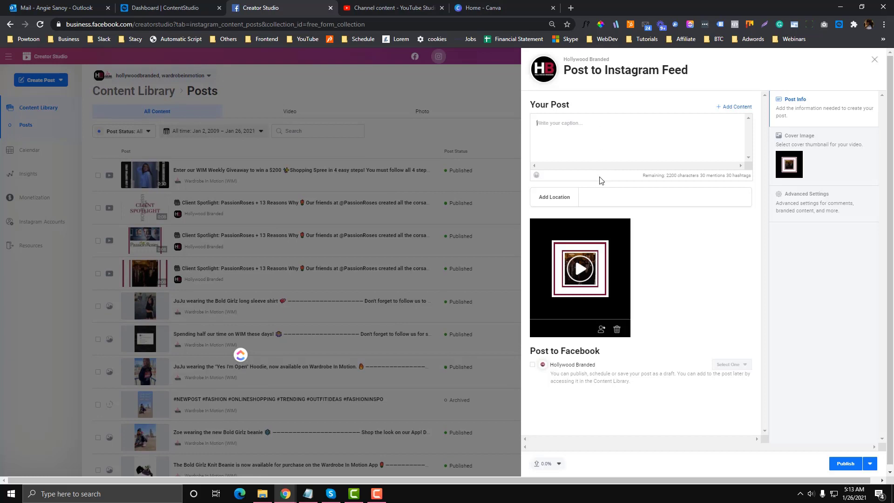
click(559, 463)
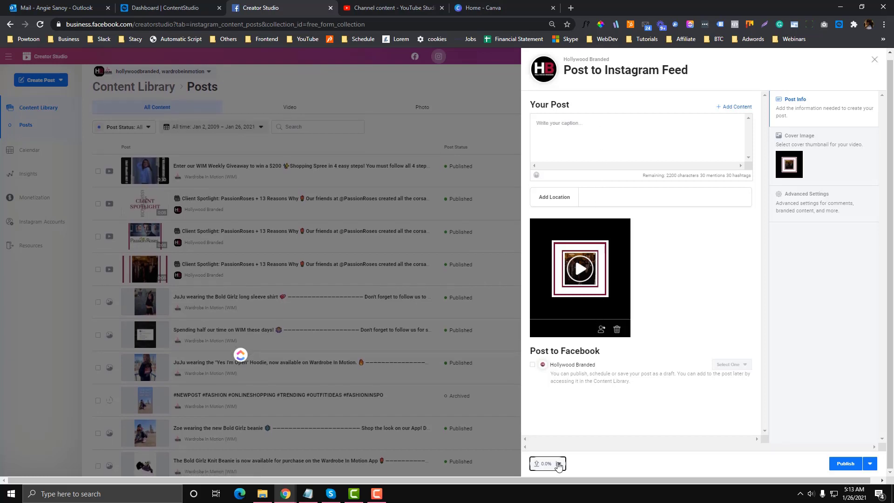
click(870, 464)
click(800, 432)
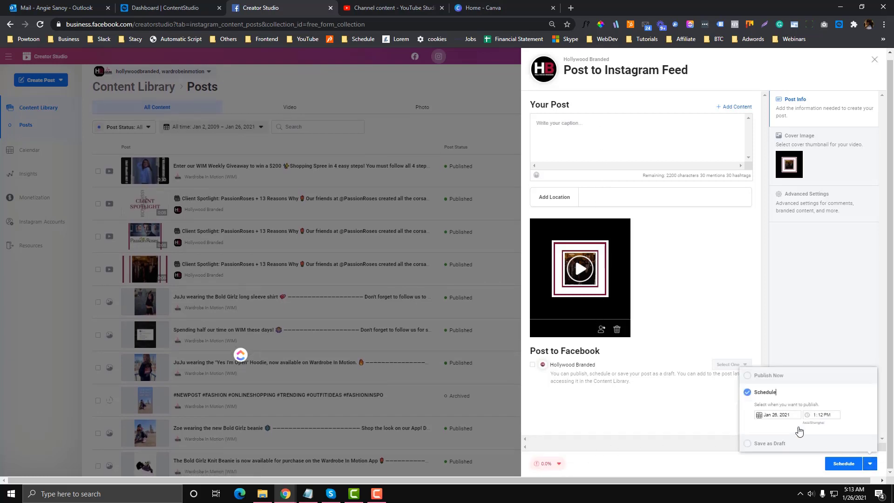
click(541, 467)
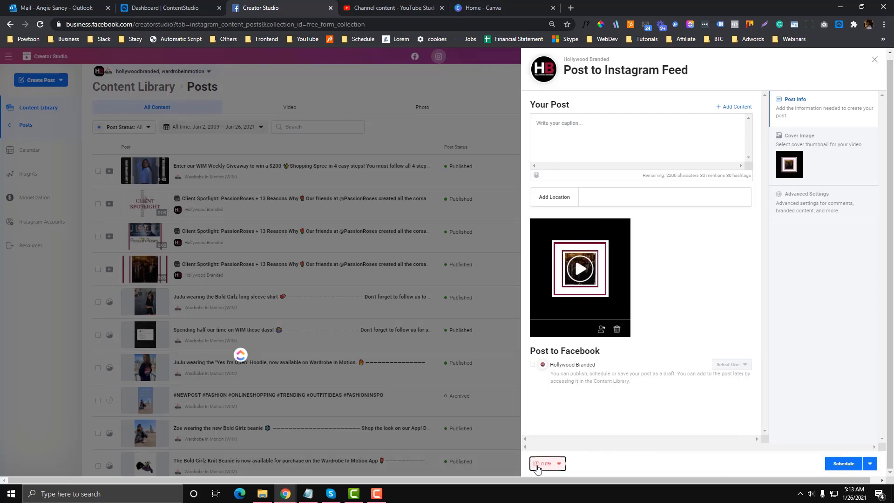
click(874, 61)
click(556, 225)
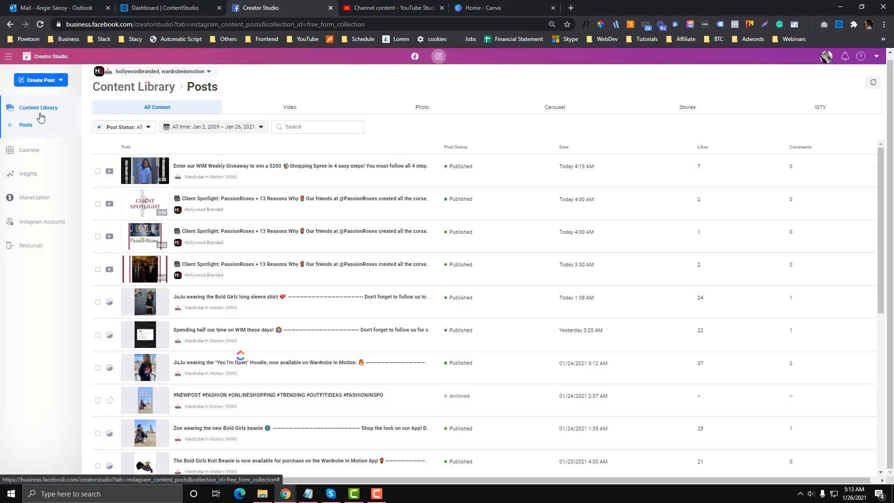
- Switch to Facebook and start a new post for the Your Book Worm Head page
click(416, 56)
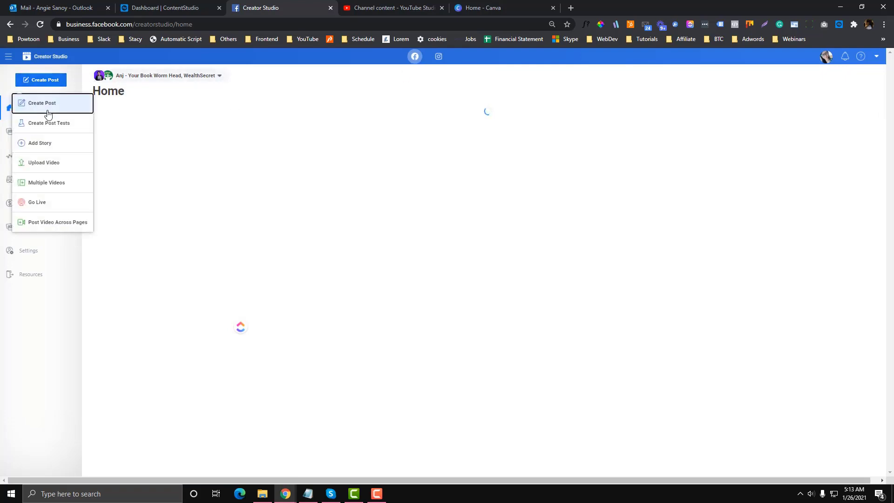
click(48, 106)
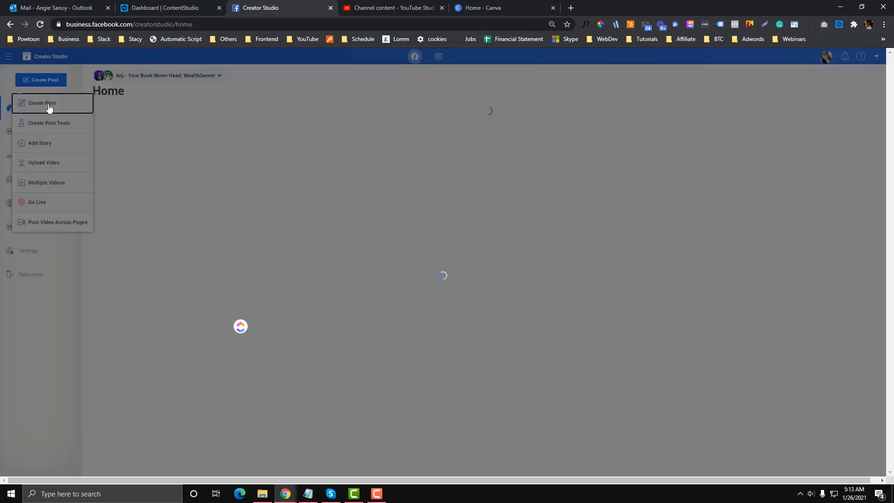
scroll(749, 223, down, 4)
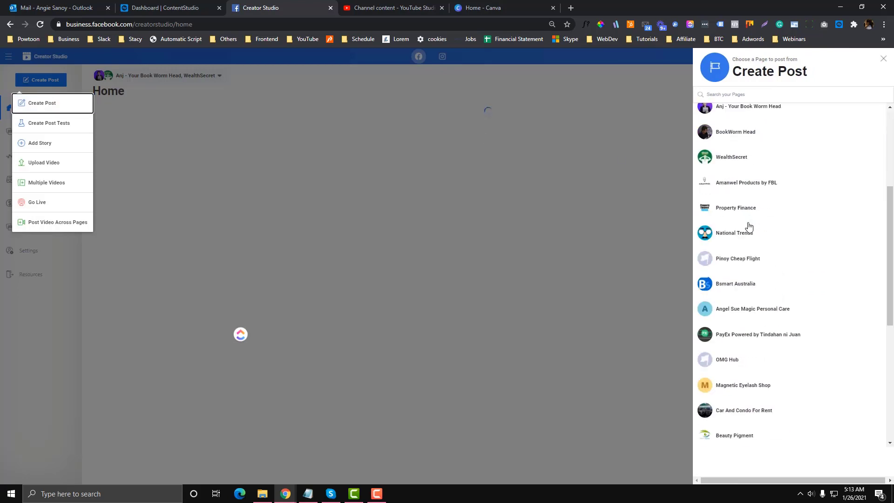
scroll(745, 219, up, 2)
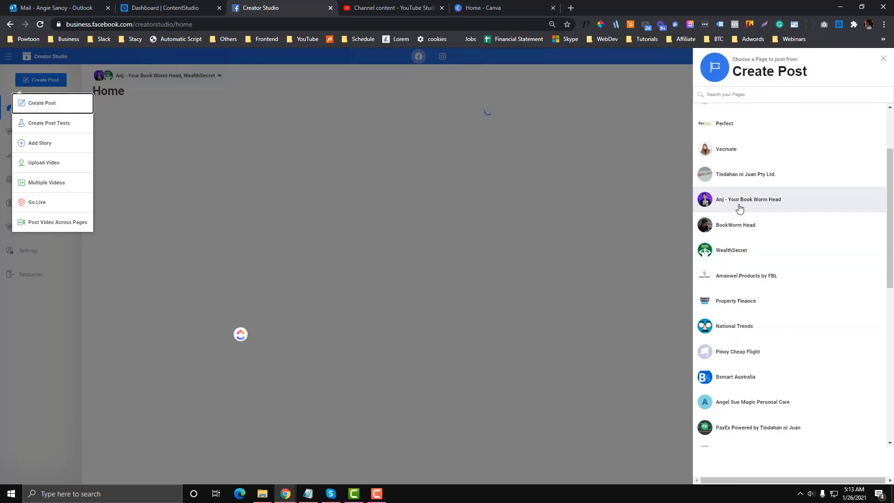
click(740, 208)
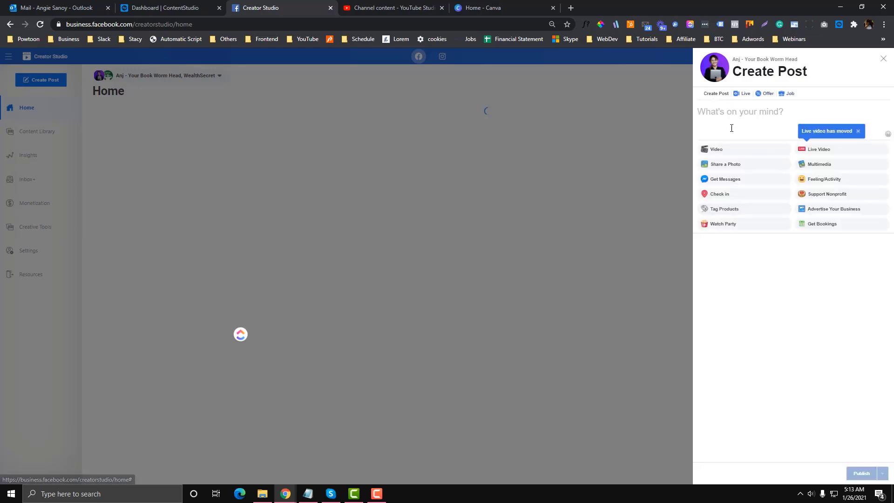
- Attach passionroses.mp4 and enter 'hi' as both title and description
click(717, 150)
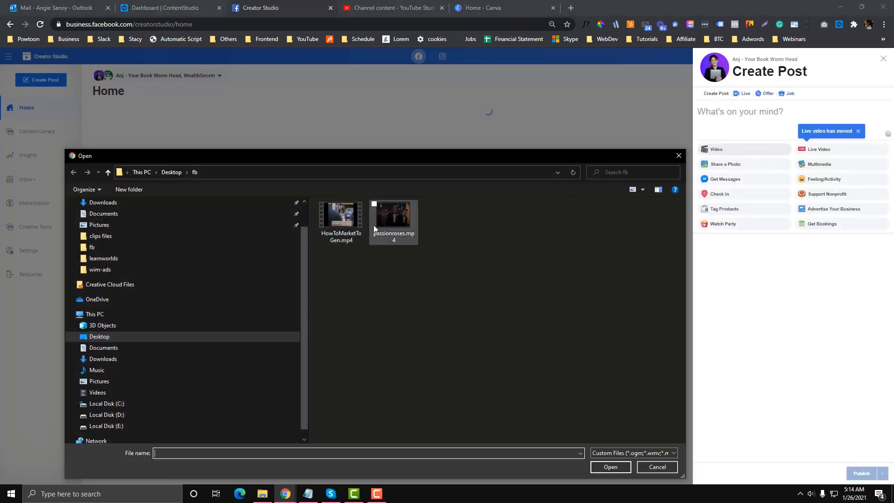
click(372, 225)
double_click(373, 225)
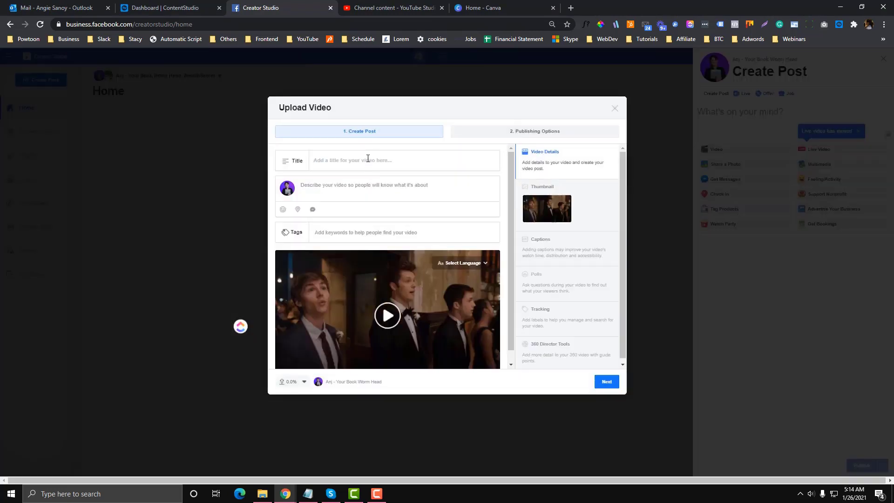
text(hi)
key(Tab)
text(hi)
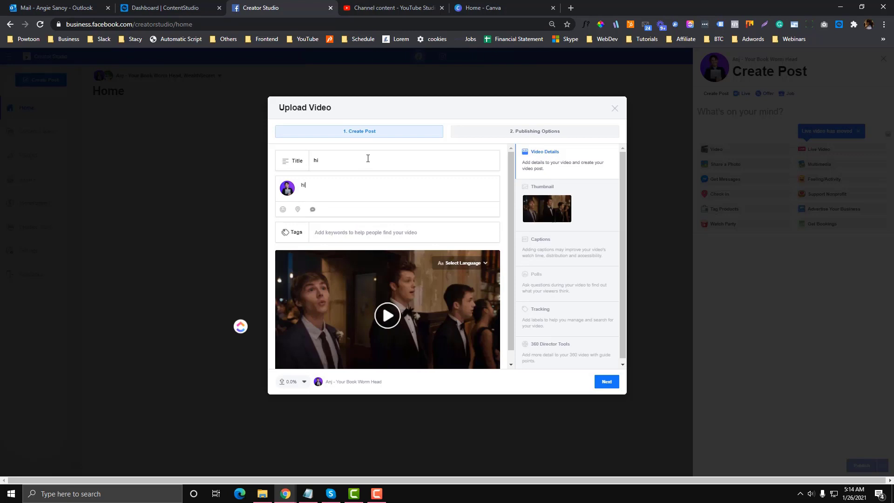
- In publishing options, schedule the video post for 1/28/2021
click(607, 381)
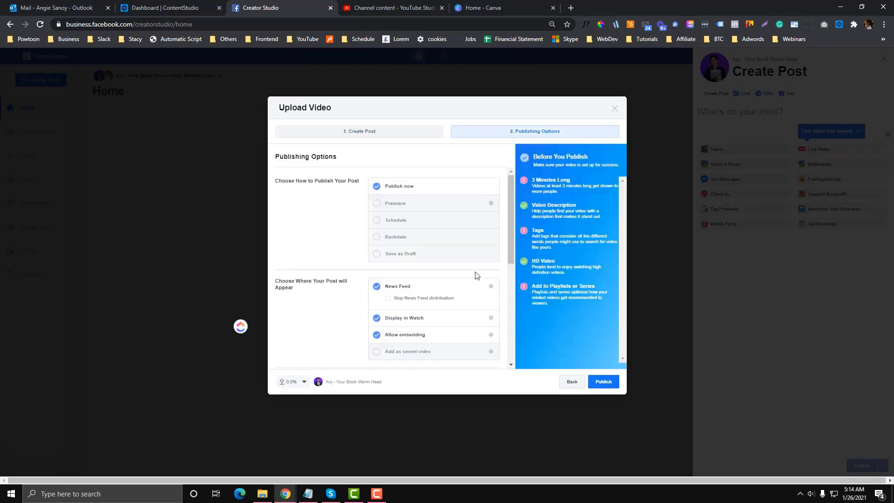
scroll(425, 241, down, 1)
scroll(381, 221, up, 1)
click(386, 226)
click(416, 258)
click(452, 332)
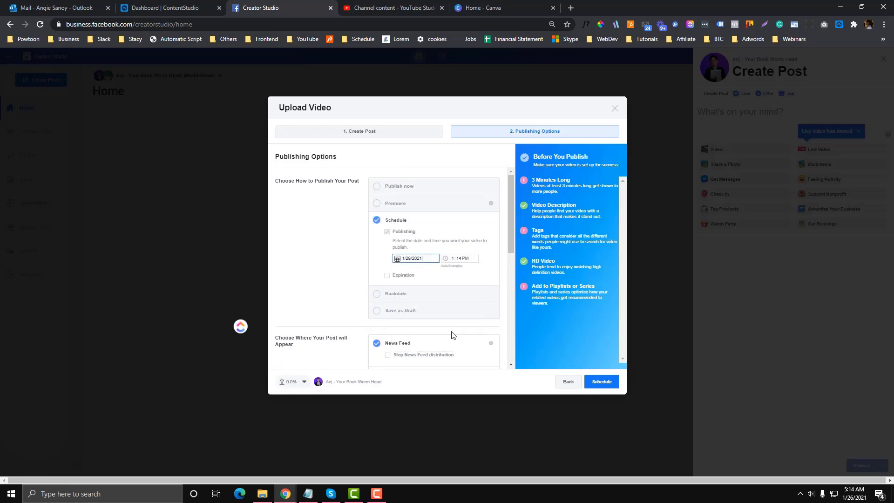
click(602, 381)
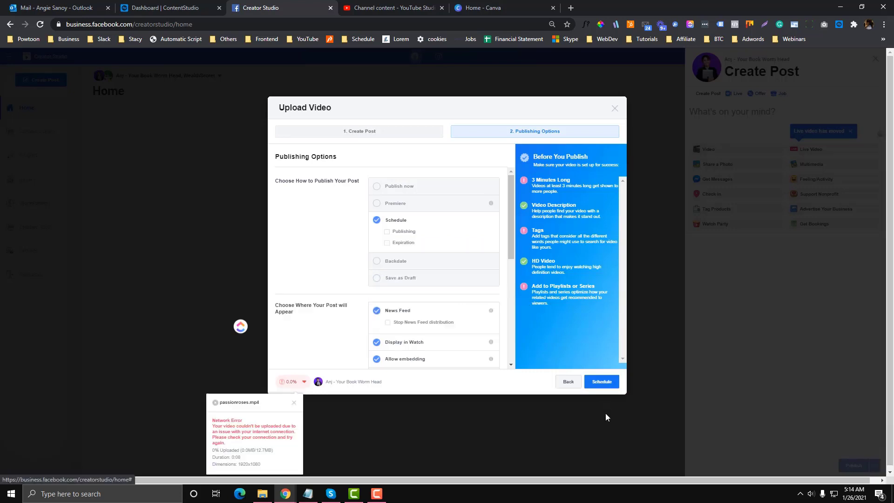
- Retry Schedule, then load the Creator Studio home URL in the YouTube Studio tab
click(602, 382)
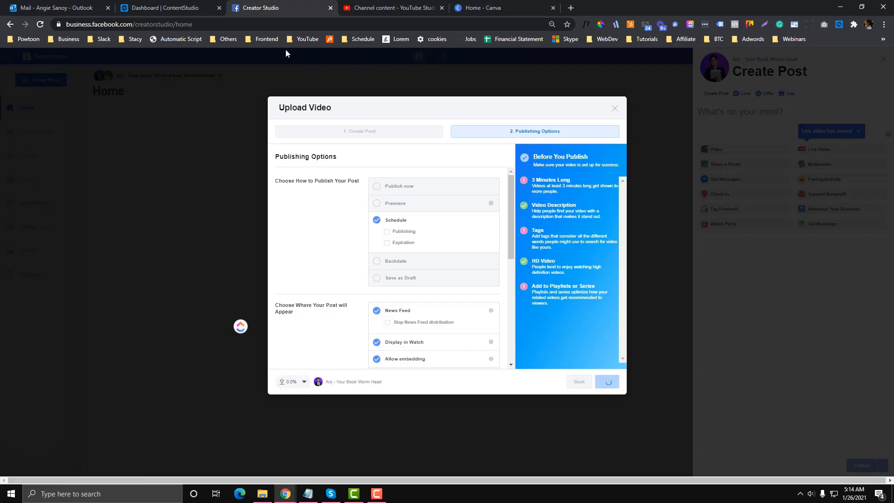
click(349, 13)
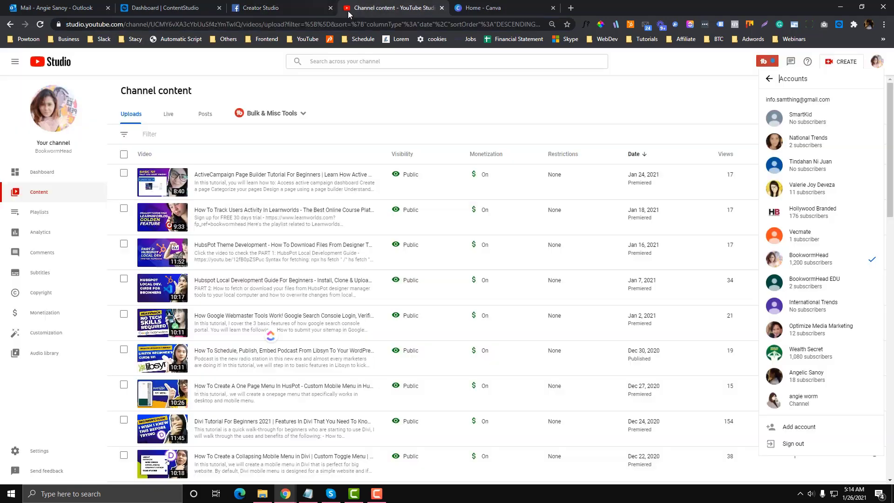
click(348, 19)
text(https://business.facebook.com/creatorstudio/home)
key(Return)
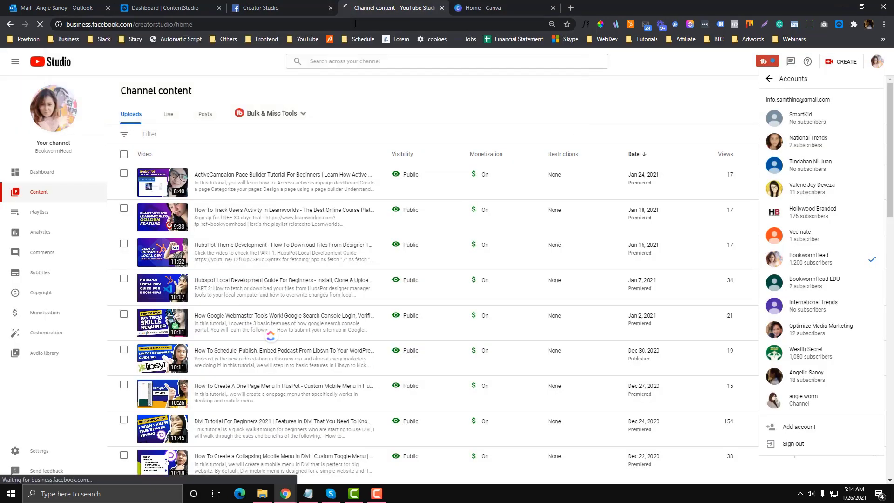
click(306, 7)
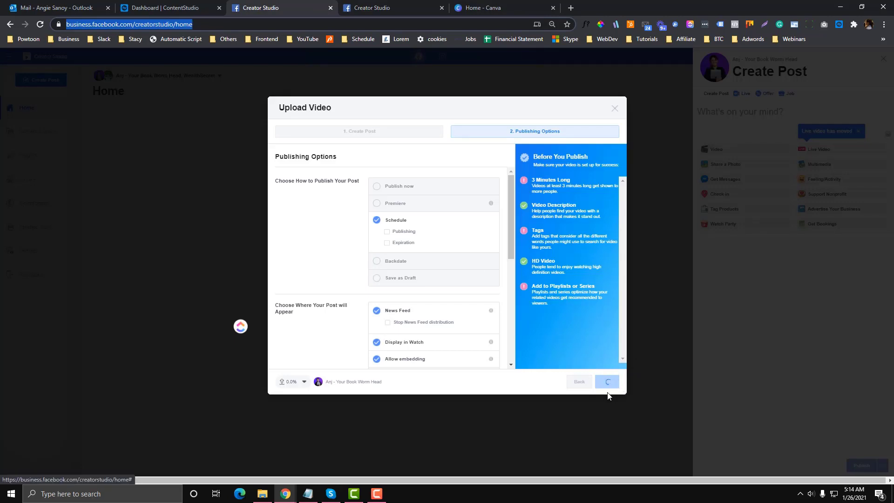
- In the second tab, open and reload the Facebook Content Library posts list
click(379, 10)
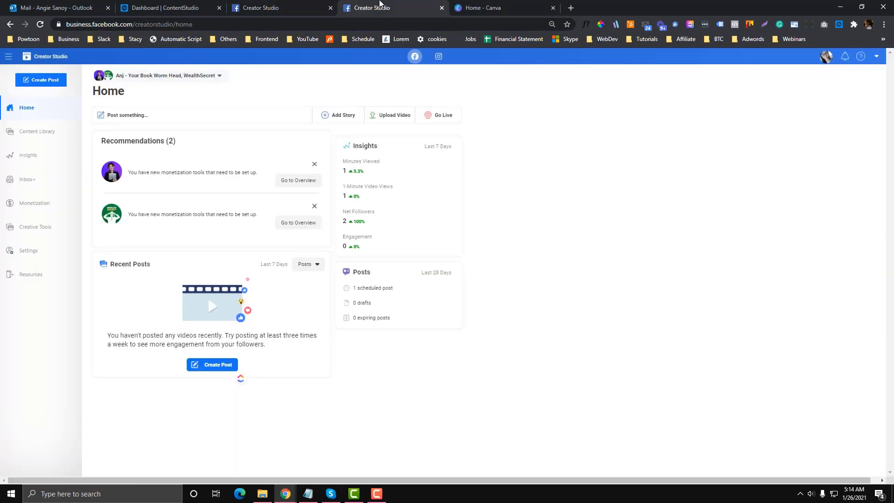
click(40, 132)
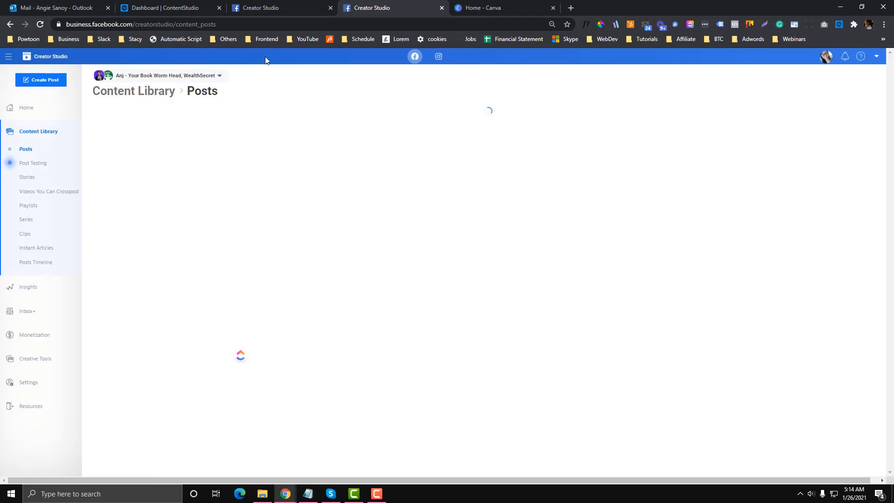
click(274, 23)
key(Return)
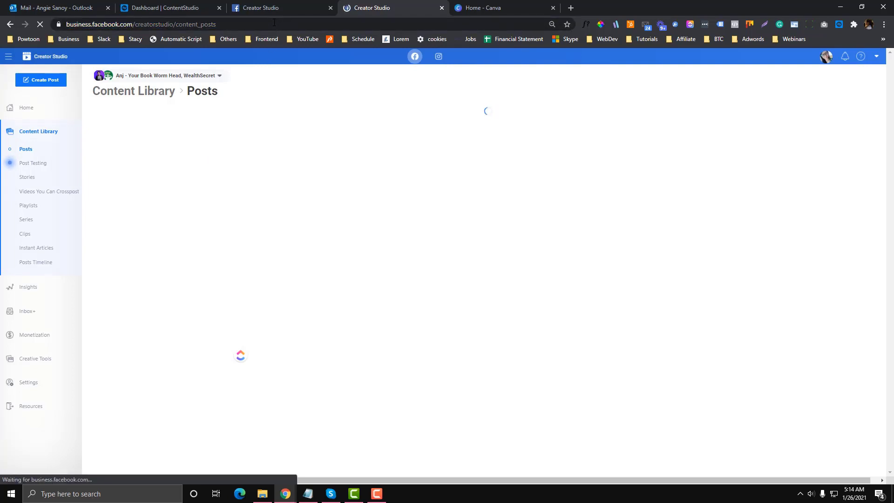
click(288, 5)
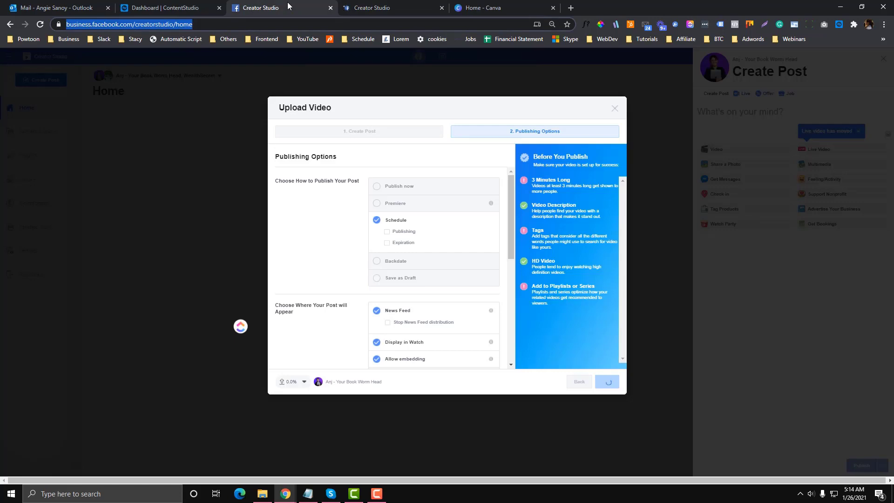
click(395, 5)
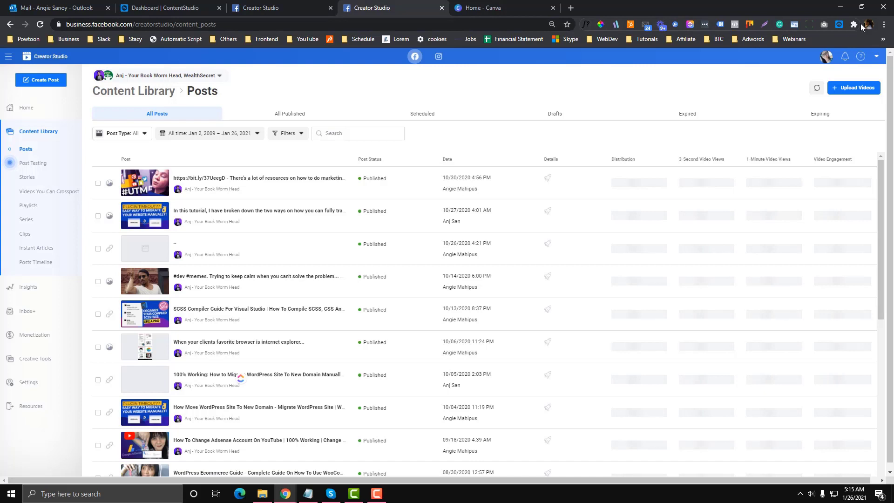
- Open Chrome's Extensions page via More tools, toggling developer mode off and on
click(884, 25)
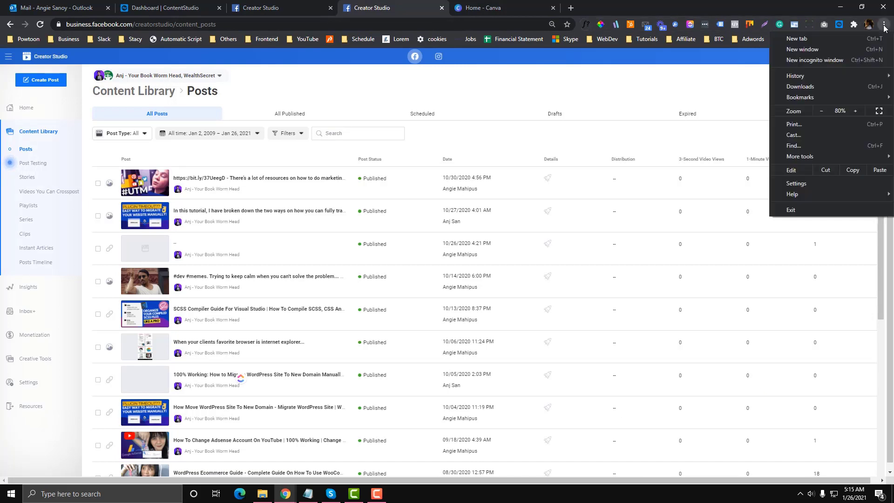
mouse_move(841, 75)
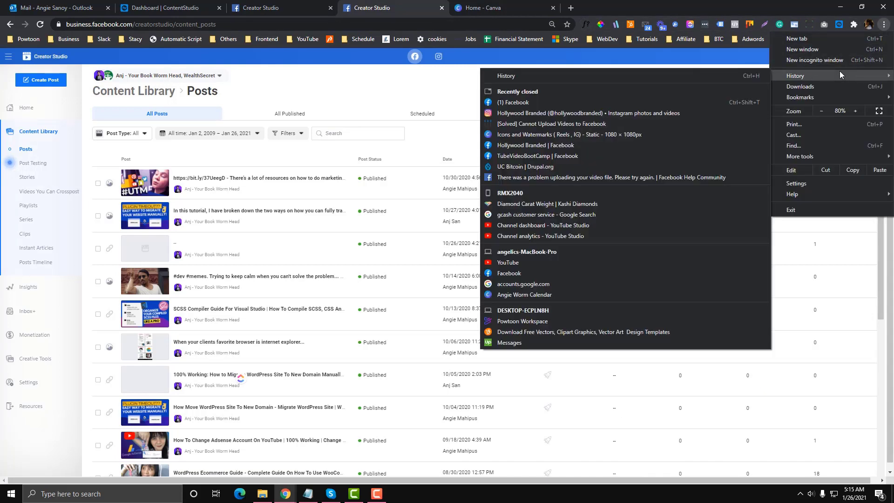
mouse_move(808, 157)
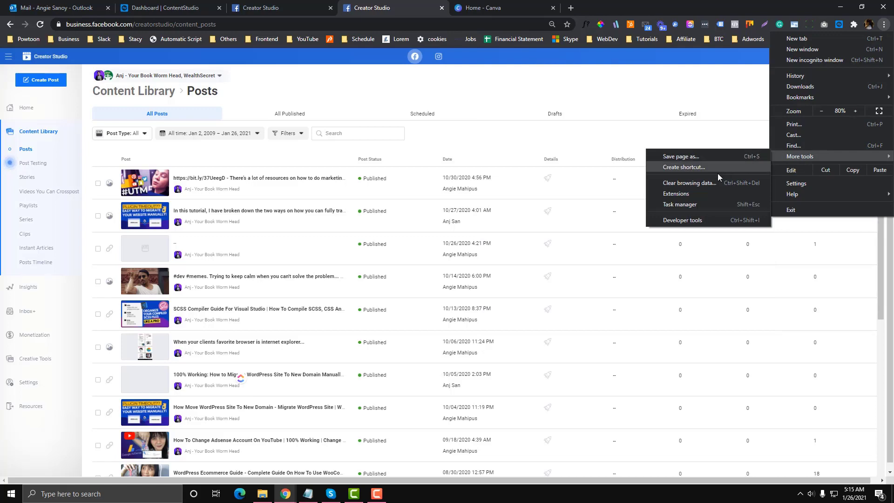
click(680, 193)
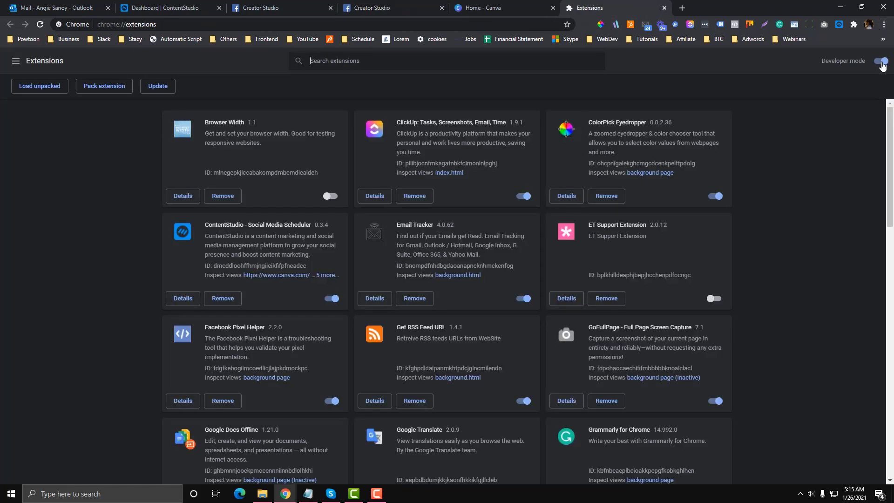
click(880, 62)
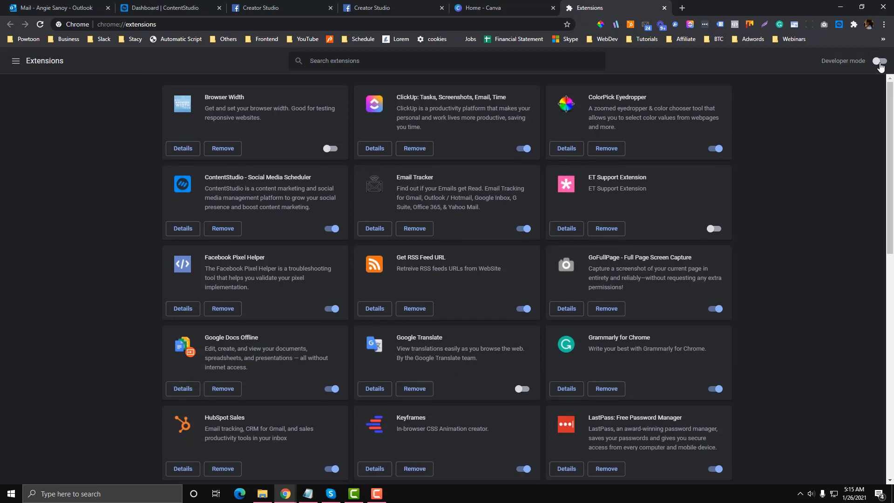
click(880, 62)
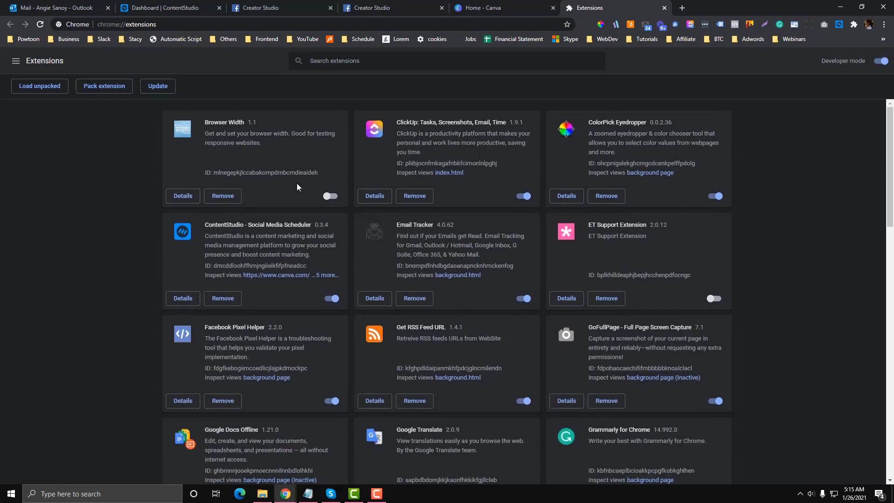
- Disable extensions from ContentStudio and ClickUp through Grammarly, LastPass, Keyframes and HubSpot Sales
click(331, 298)
click(523, 196)
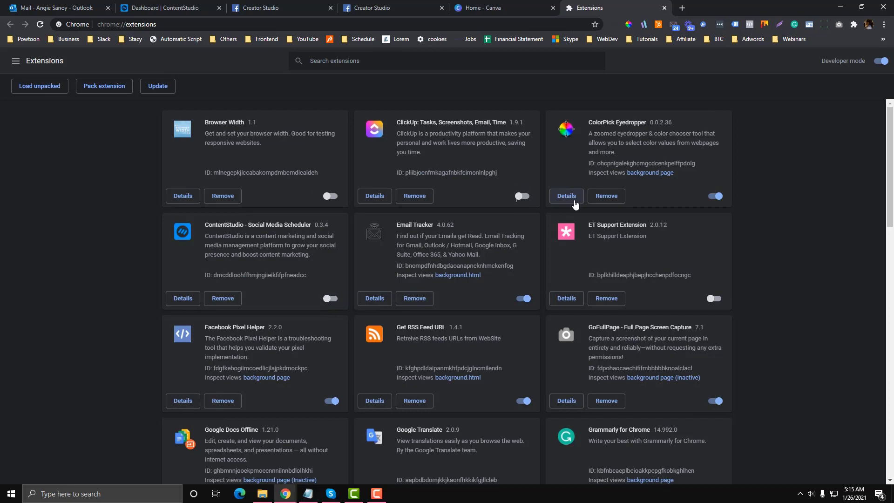
click(713, 196)
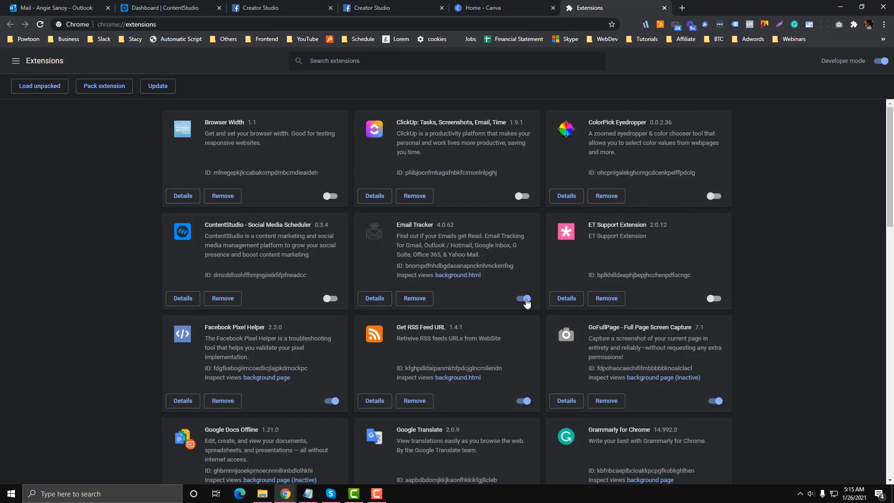
click(524, 299)
scroll(513, 330, down, 3)
click(523, 261)
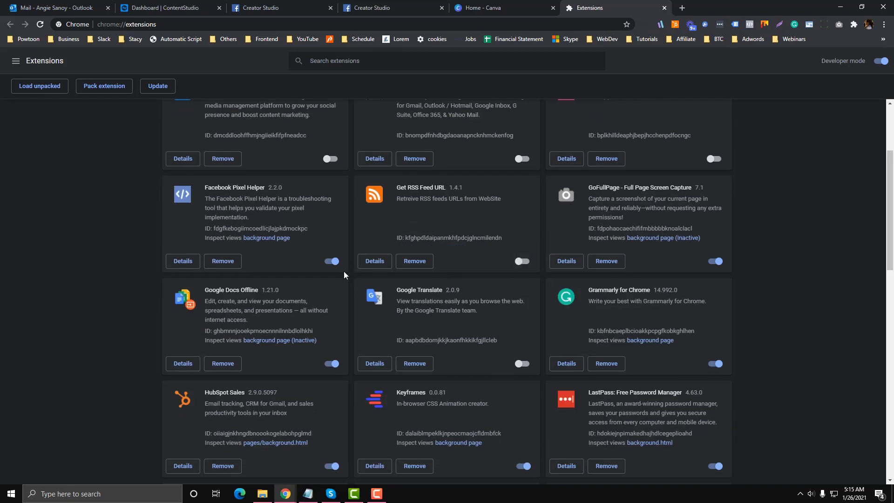
click(330, 262)
click(330, 364)
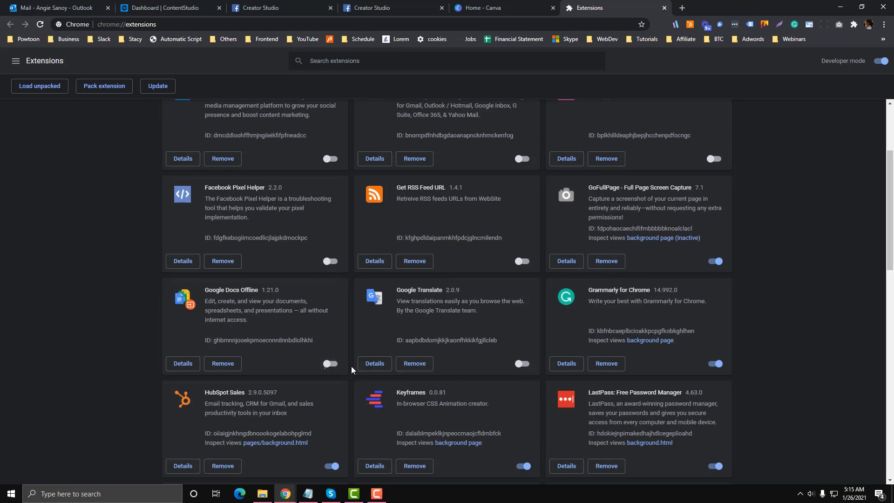
click(716, 261)
click(715, 364)
scroll(714, 356, down, 3)
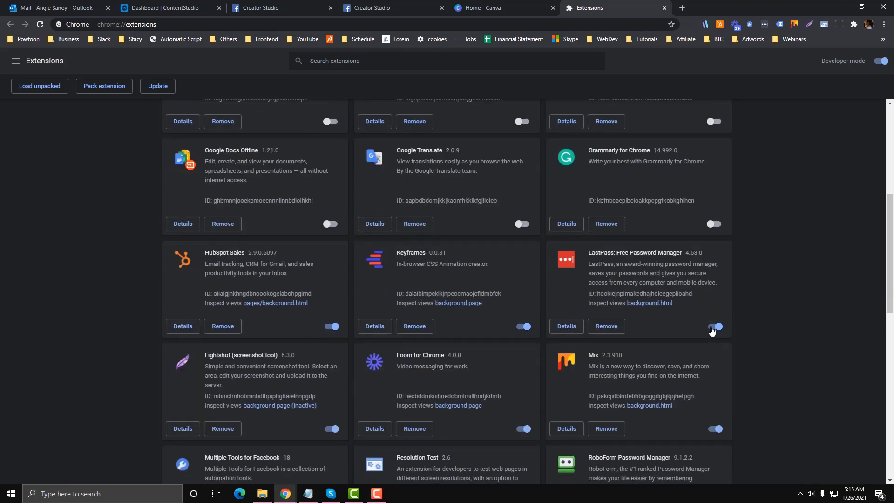
click(714, 326)
click(523, 327)
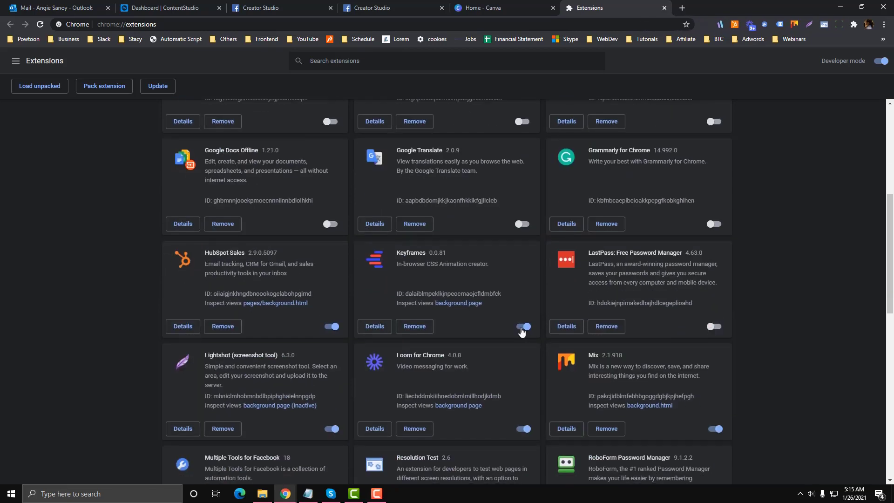
click(331, 326)
- Disable the remaining extensions, Lightshot, Loom, Mix through TubeBuddy and WhatFont, plus the Docs app
scroll(329, 338, down, 2)
click(331, 336)
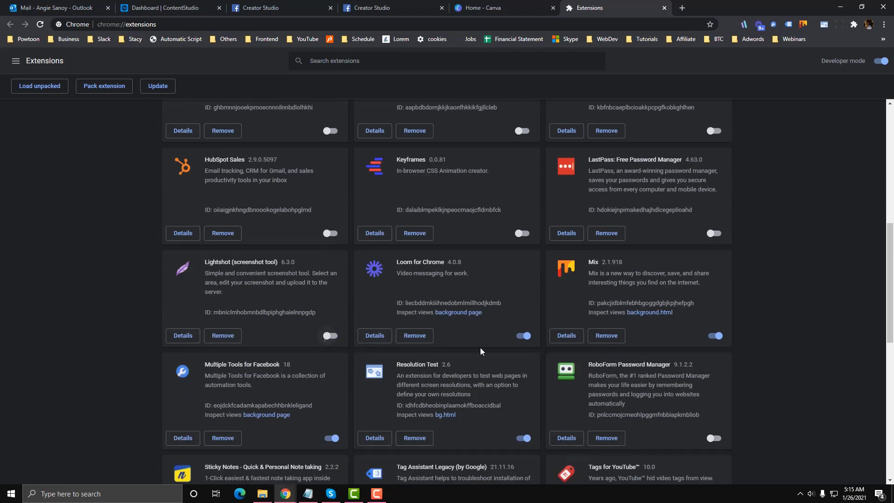
click(521, 338)
click(715, 336)
scroll(512, 344, down, 2)
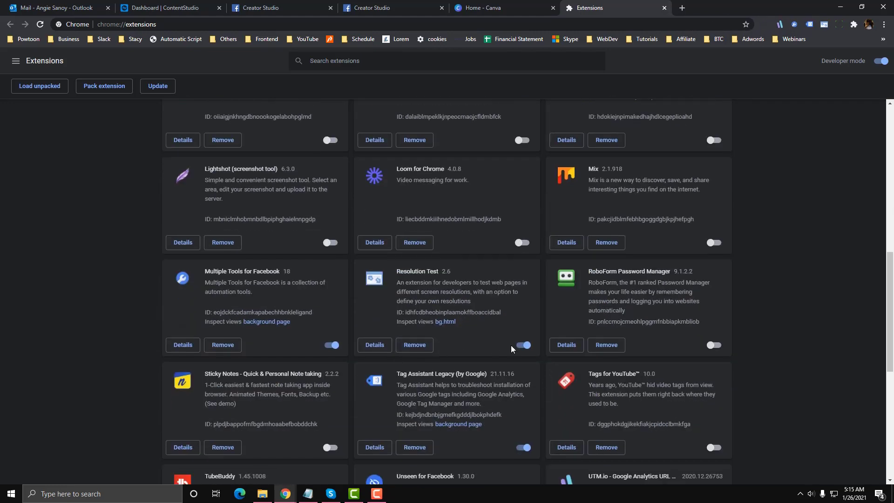
click(523, 345)
click(331, 345)
scroll(522, 335, down, 3)
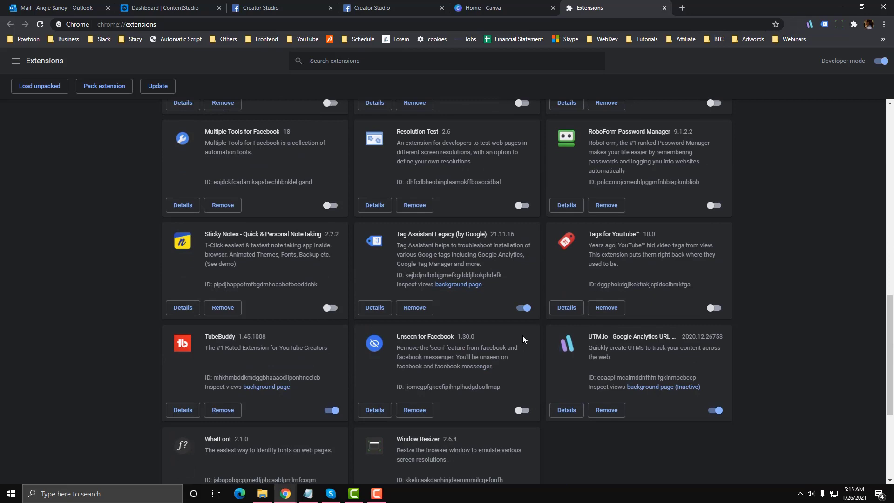
click(523, 307)
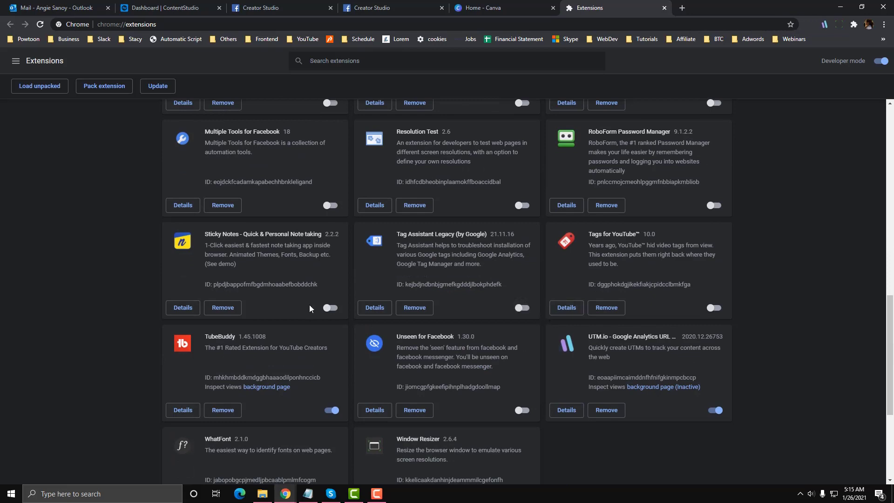
click(331, 410)
scroll(512, 364, down, 2)
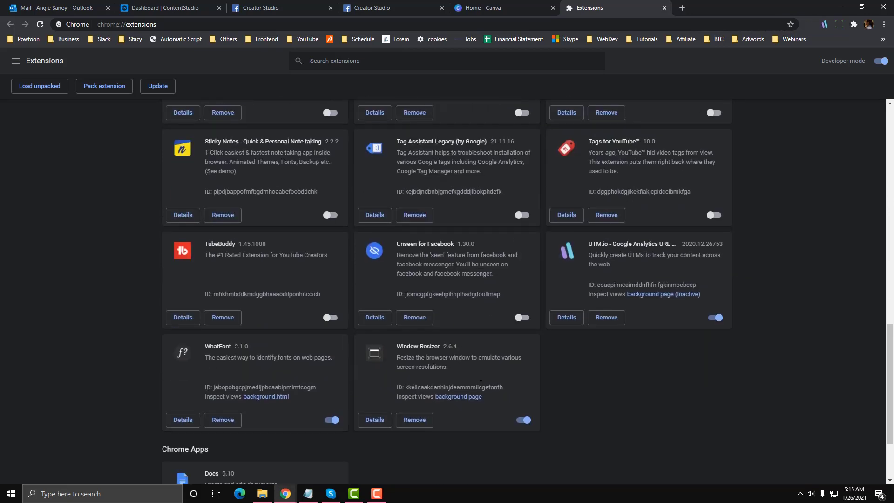
click(711, 319)
click(523, 420)
click(332, 419)
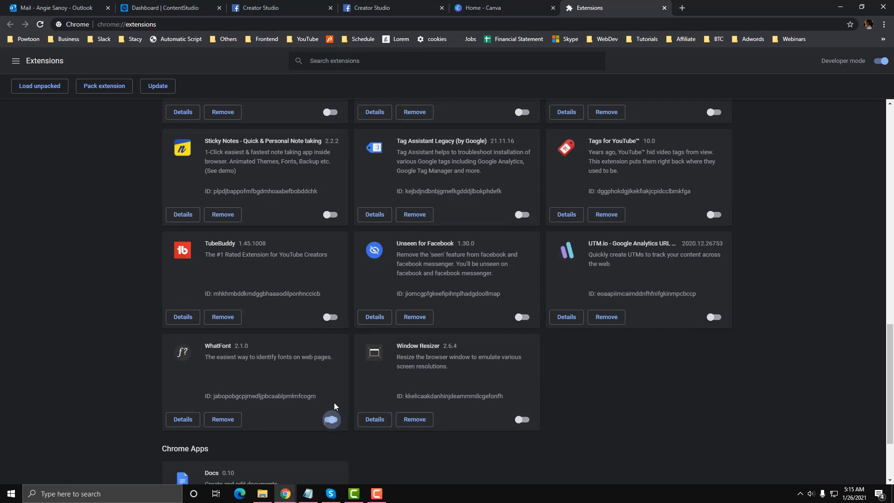
scroll(334, 399, down, 2)
click(330, 443)
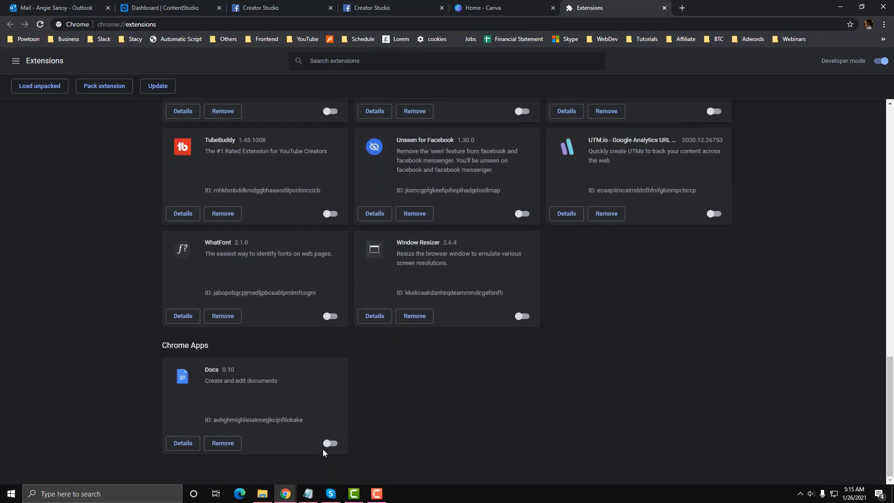
scroll(597, 432, up, 20)
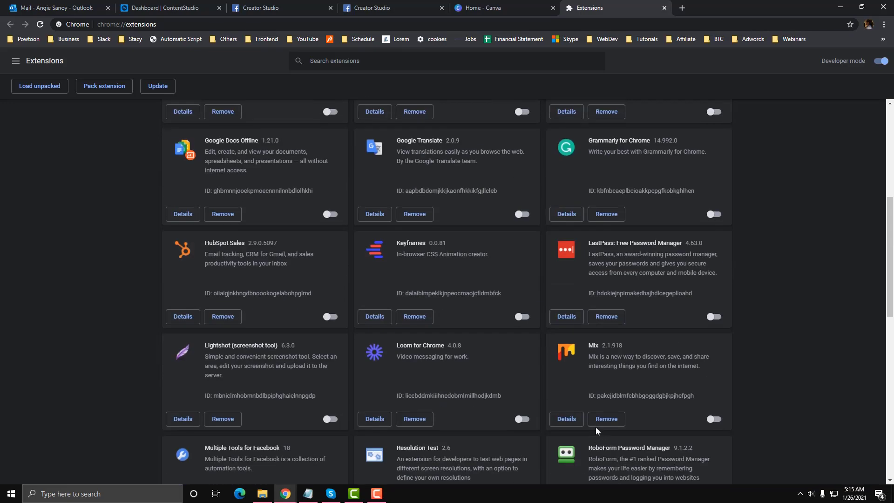
- Reload the first Creator Studio tab, discarding the stuck upload's unsaved changes
click(513, 7)
click(390, 5)
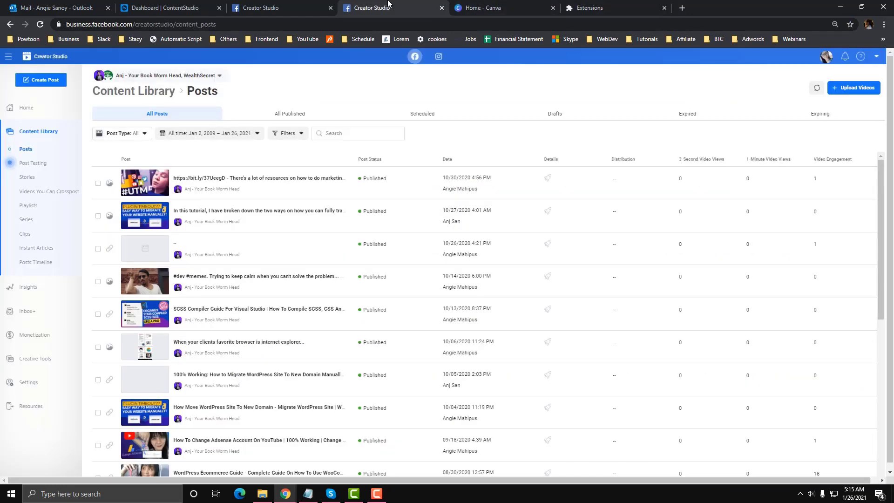
click(282, 5)
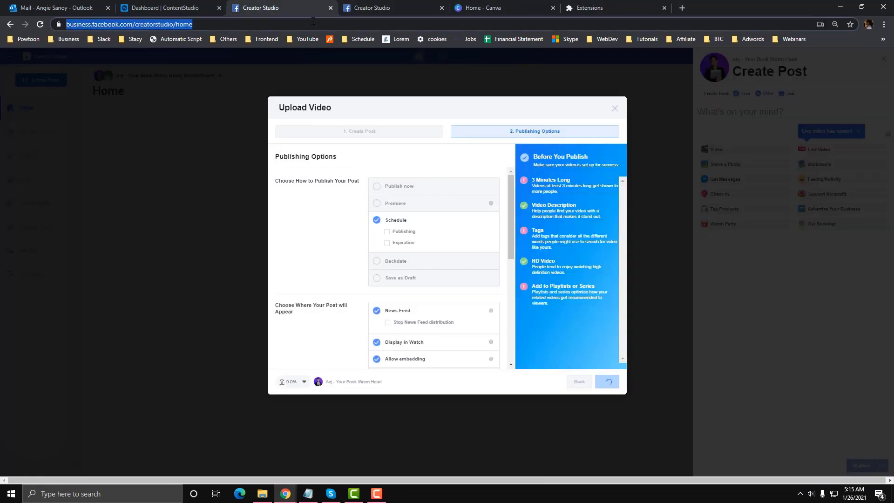
key(Return)
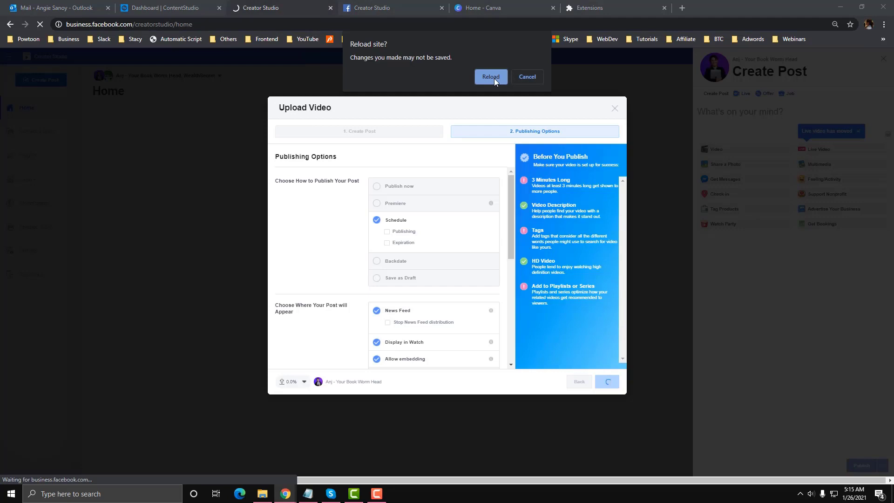
click(495, 80)
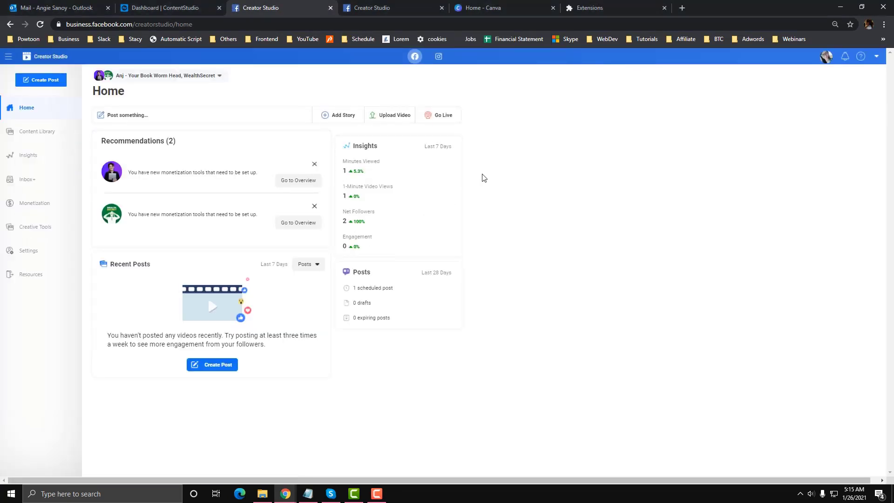
- Start a single-video upload of HowToMarketToGen.mp4 and choose the Facebook Page to post it to
click(38, 80)
click(396, 117)
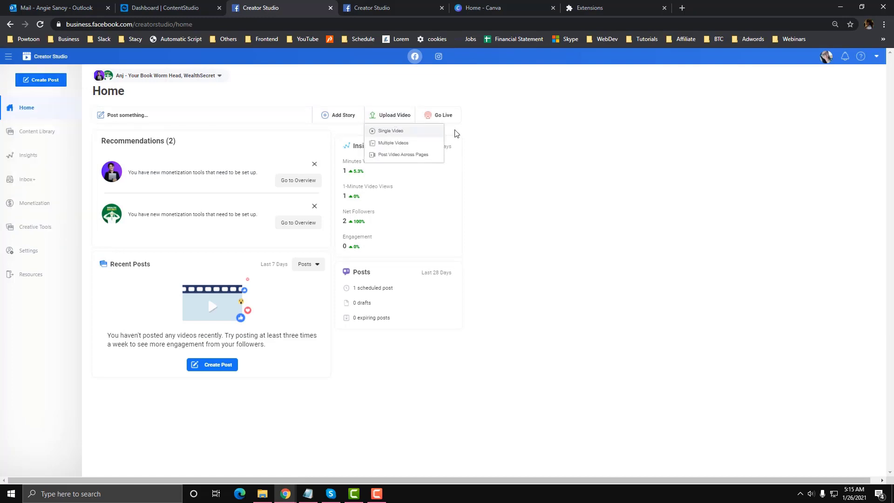
click(395, 132)
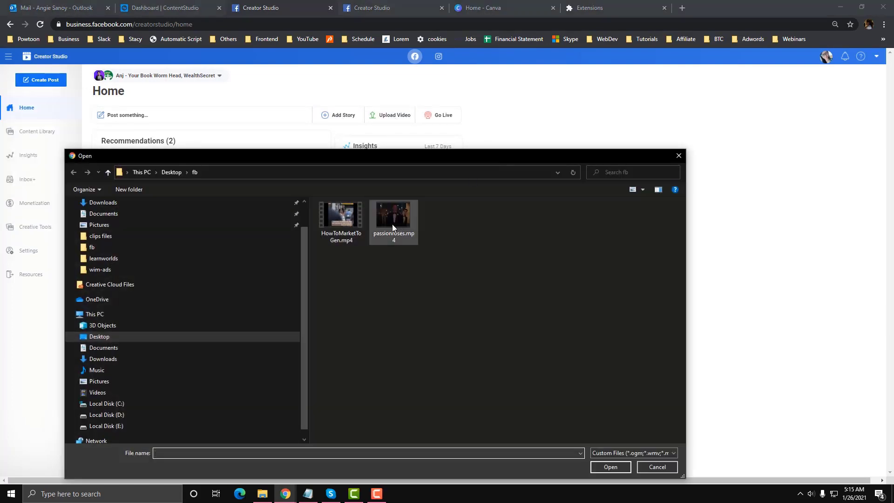
double_click(350, 222)
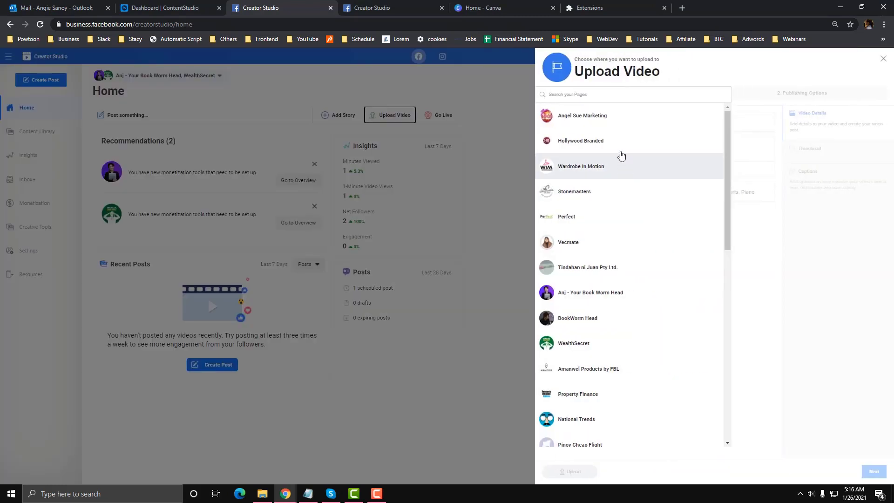
scroll(640, 219, down, 3)
click(636, 156)
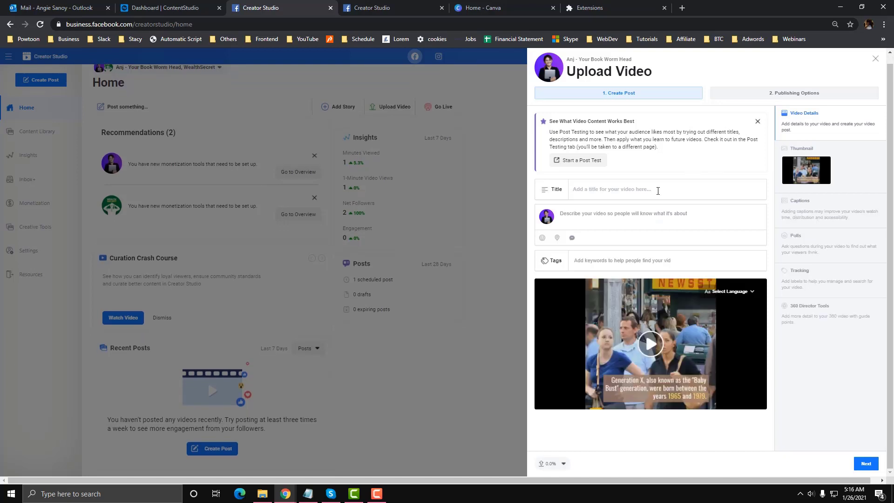
- Enter 'Title' and 'Description' for the Gen X video, then view the Captions and Polls options while the upload reaches 100%
text(Title)
click(663, 211)
text(Description)
click(815, 219)
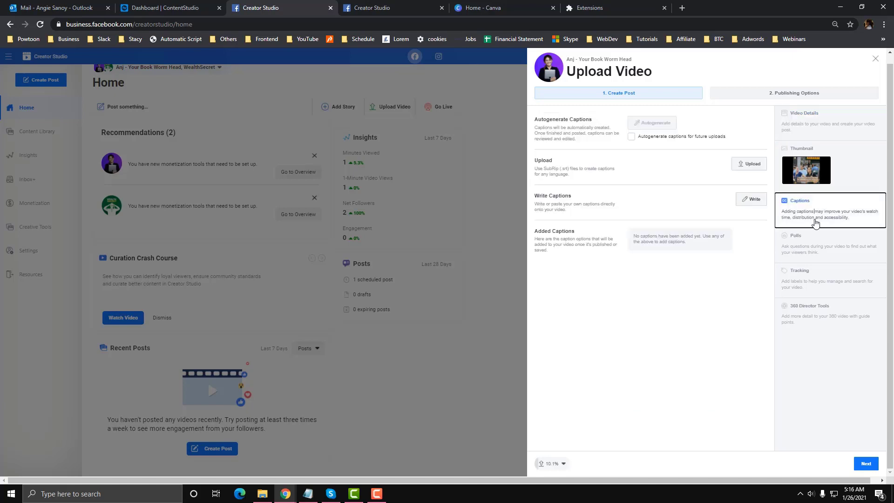
click(815, 256)
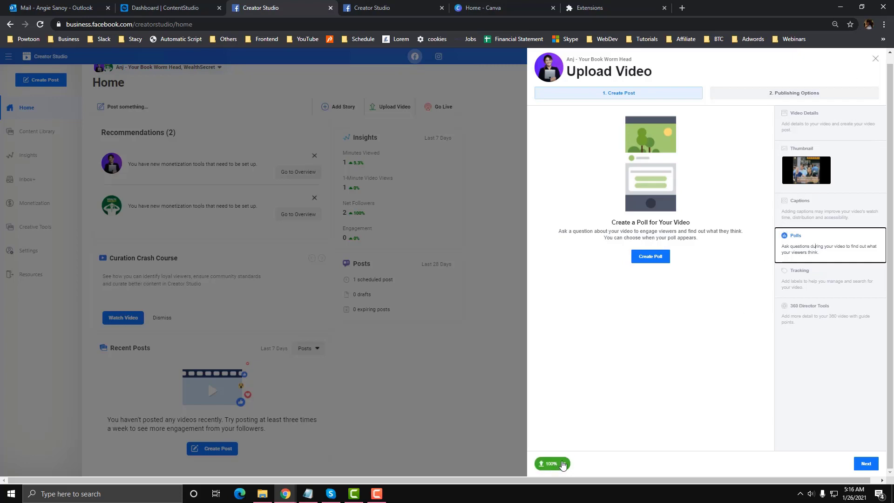
- Check on the Chrome Extensions page that every extension is switched off
click(884, 24)
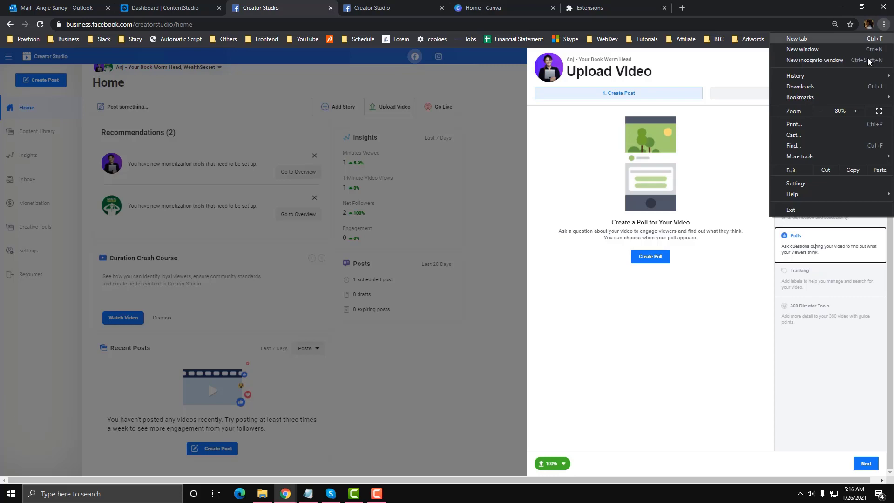
mouse_move(818, 156)
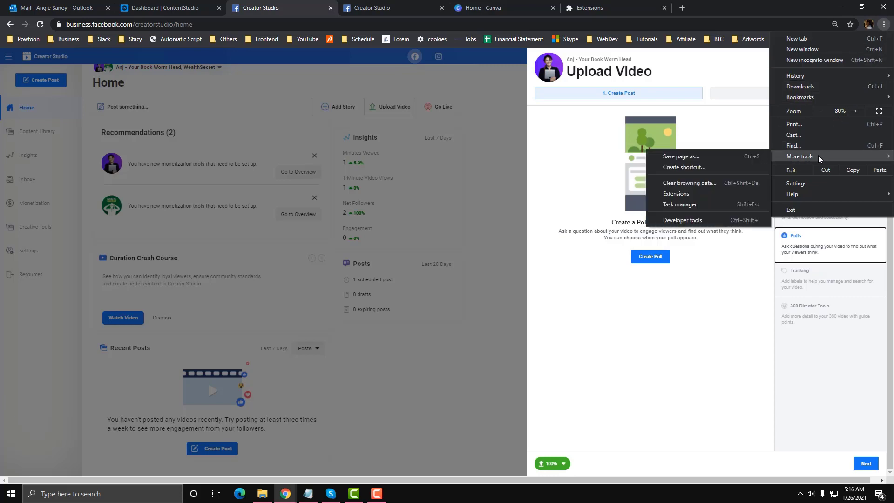
click(704, 195)
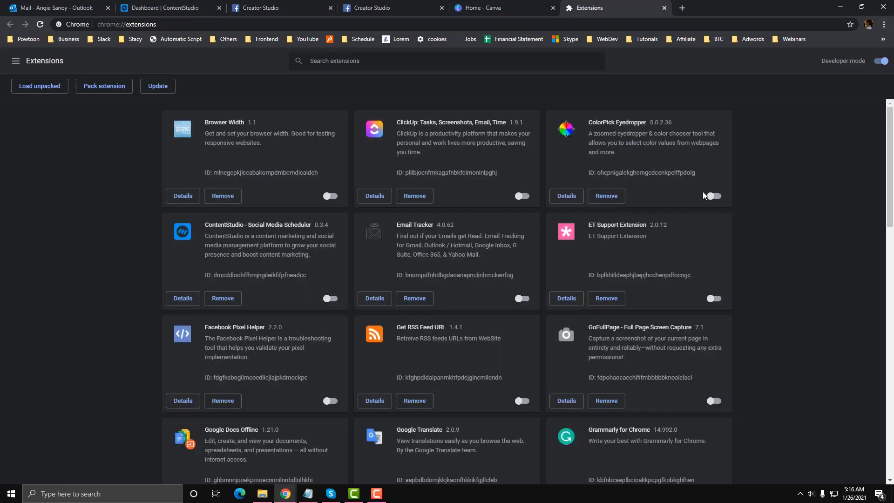
scroll(505, 267, down, 9)
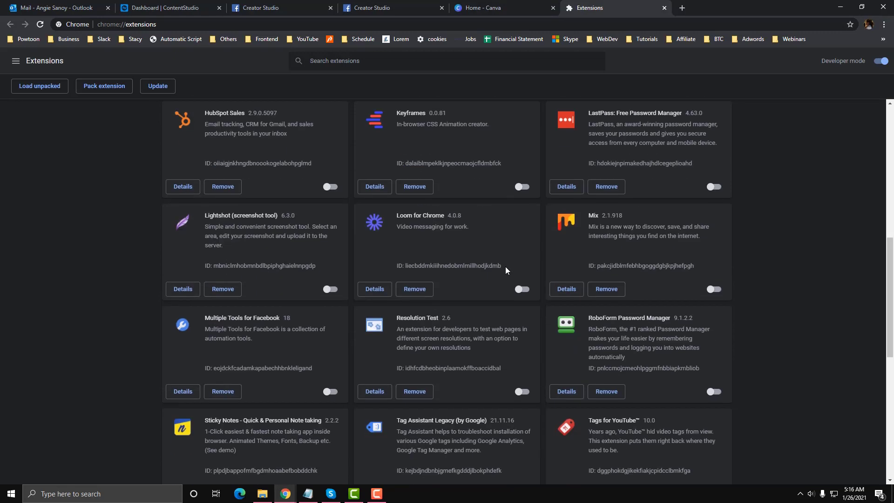
scroll(505, 266, up, 8)
scroll(505, 267, up, 1)
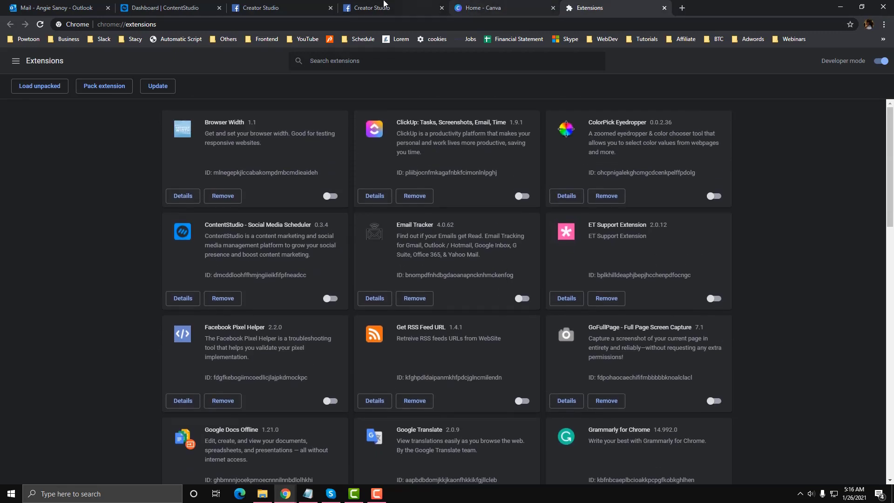
- Bring the Incognito Creator Studio window to the front
click(377, 6)
click(575, 6)
click(400, 7)
click(281, 7)
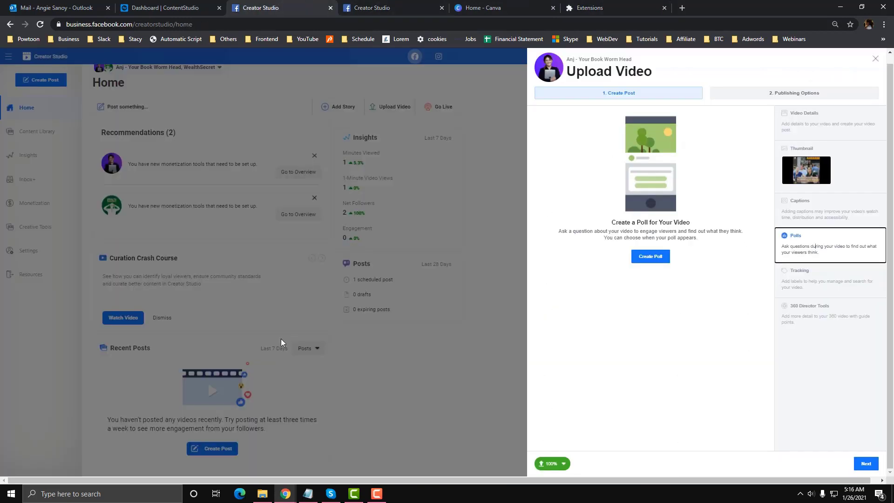
click(286, 493)
click(353, 460)
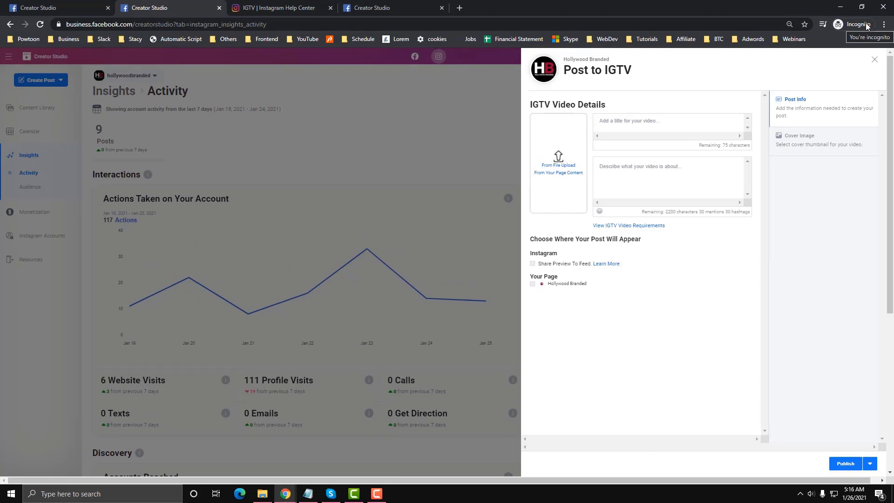
- Close and discard the unfinished Post to IGTV form
click(874, 59)
click(559, 225)
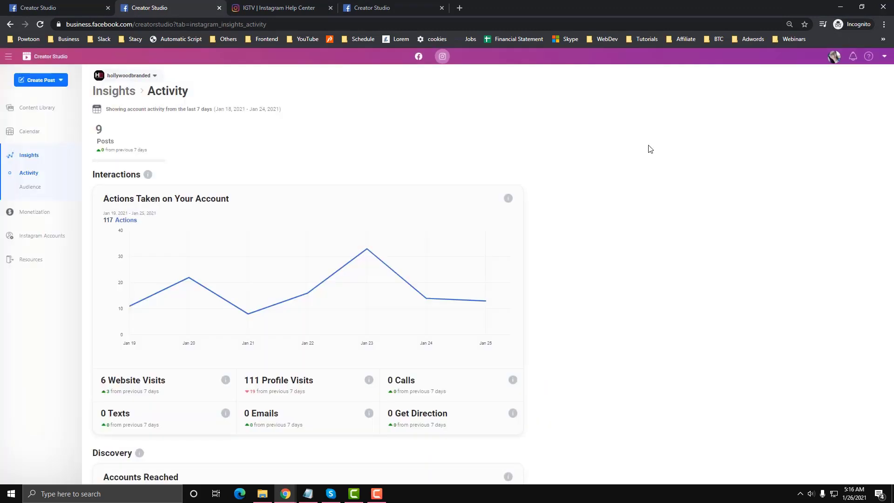
click(838, 27)
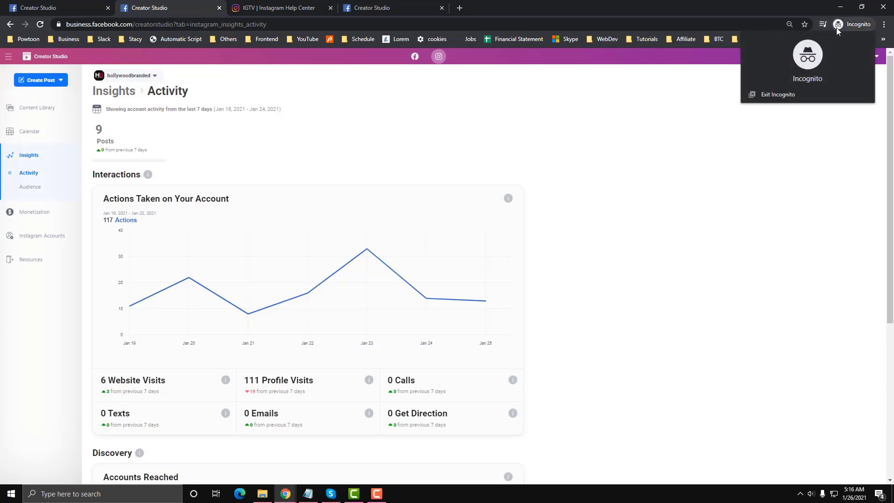
- Check the browser and Incognito menus, then reload the Instagram Insights Activity page
click(884, 25)
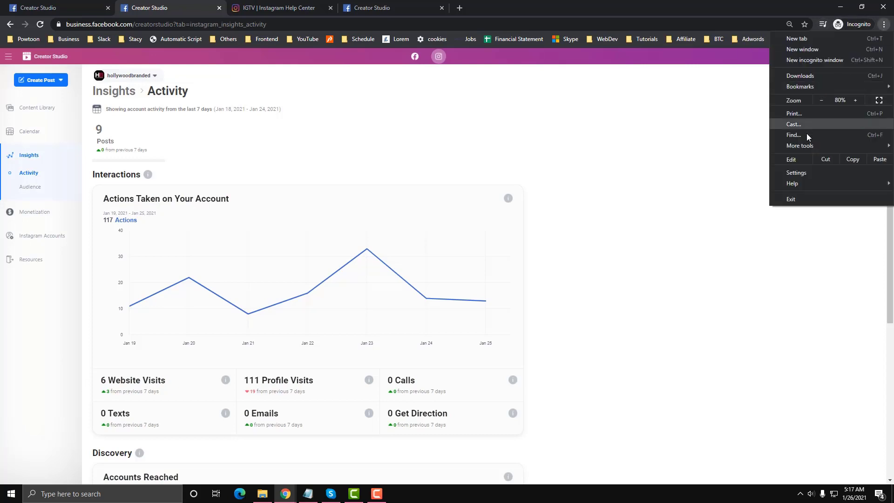
mouse_move(796, 88)
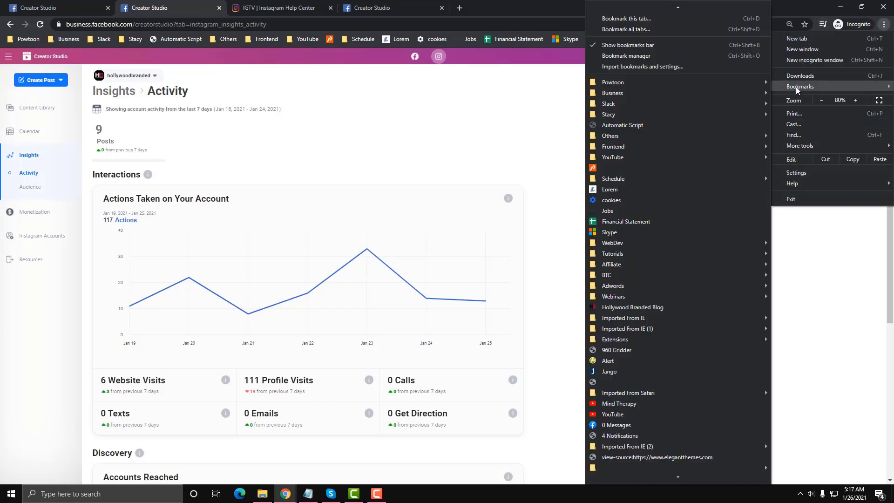
click(854, 24)
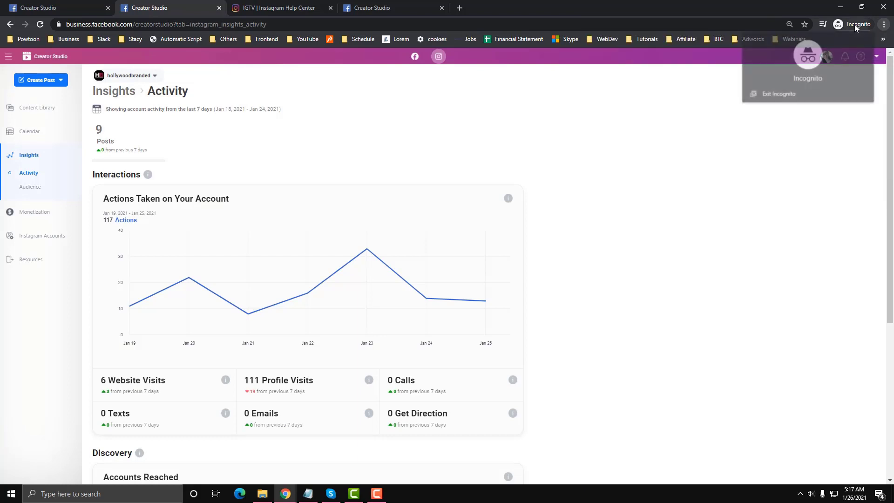
click(824, 24)
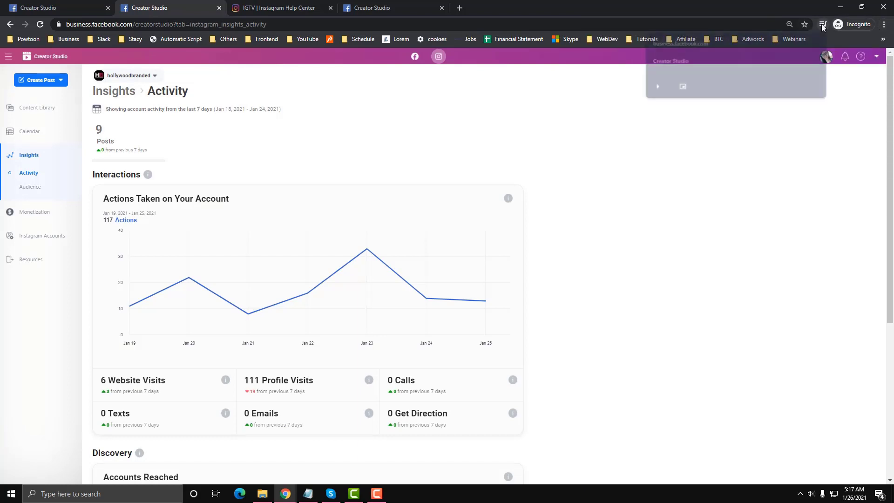
click(823, 23)
click(844, 26)
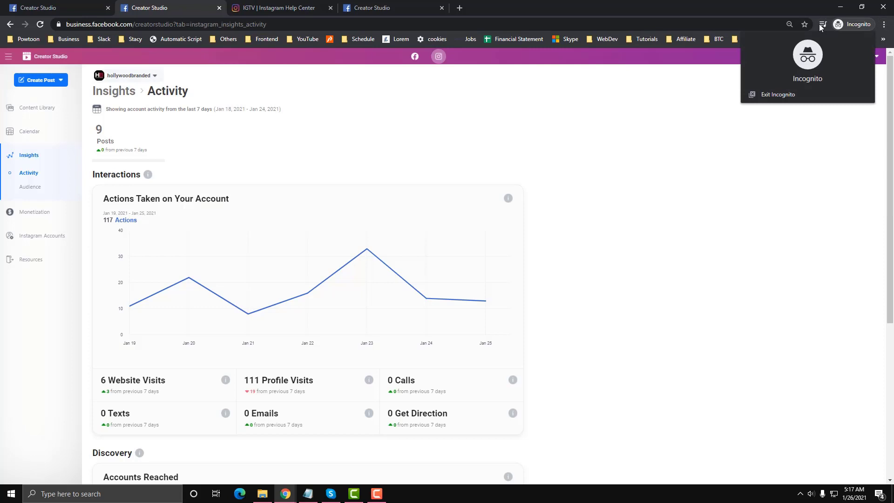
click(391, 28)
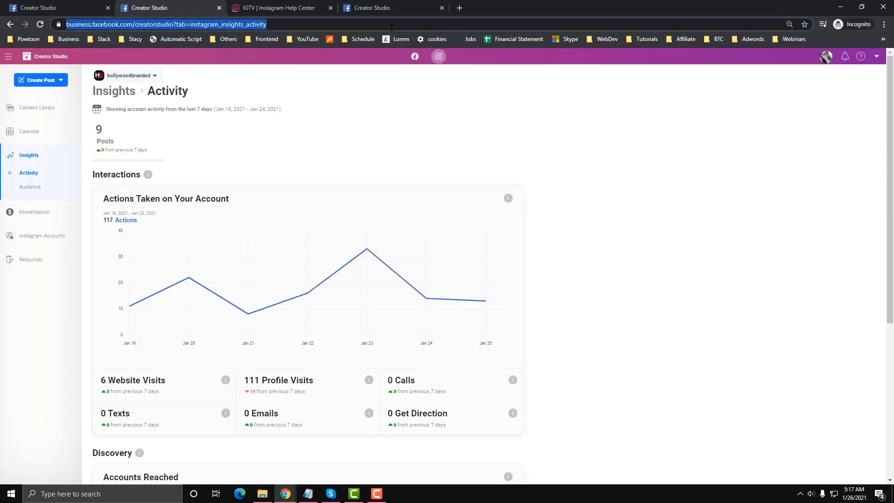
key(Return)
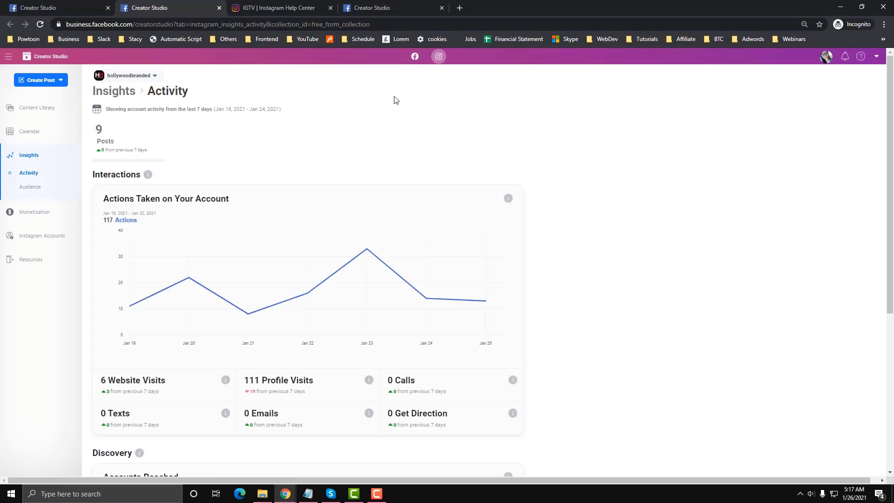
- Start an Instagram Feed post from the Hollywood Branded account and begin a caption
click(32, 85)
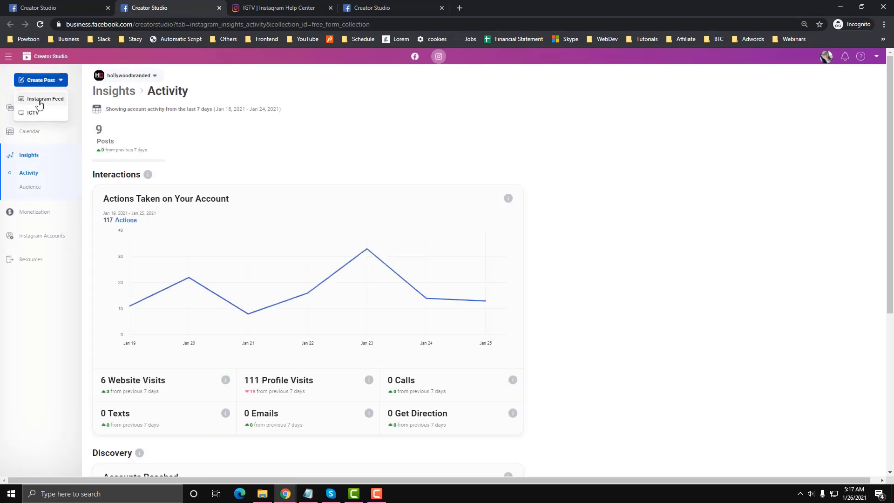
click(38, 99)
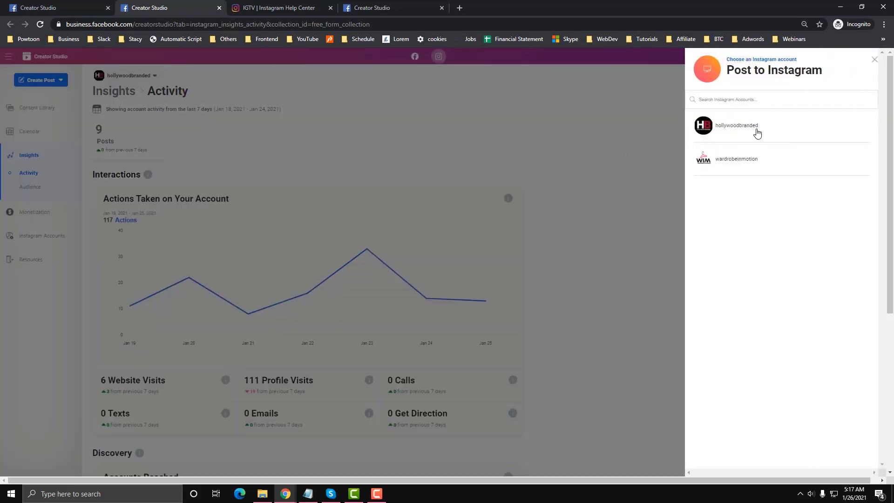
click(755, 131)
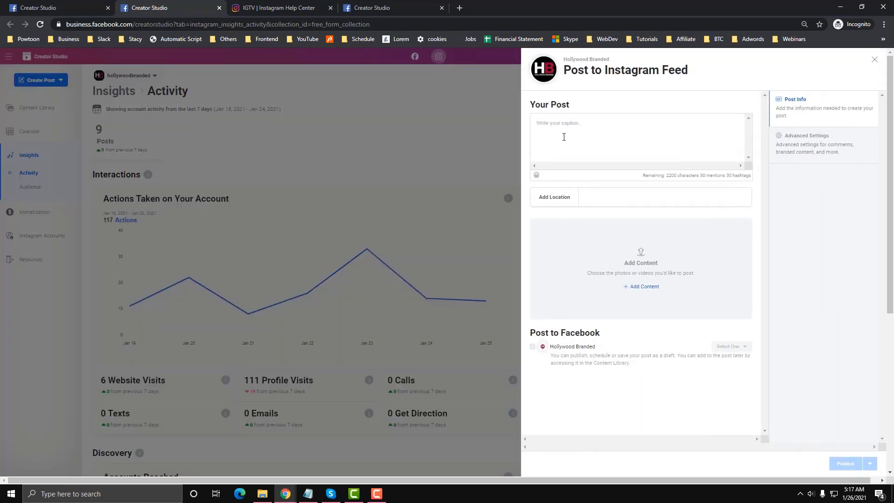
text(vide)
- Add a video from file upload to the post and show its Advanced Settings
click(644, 287)
click(643, 302)
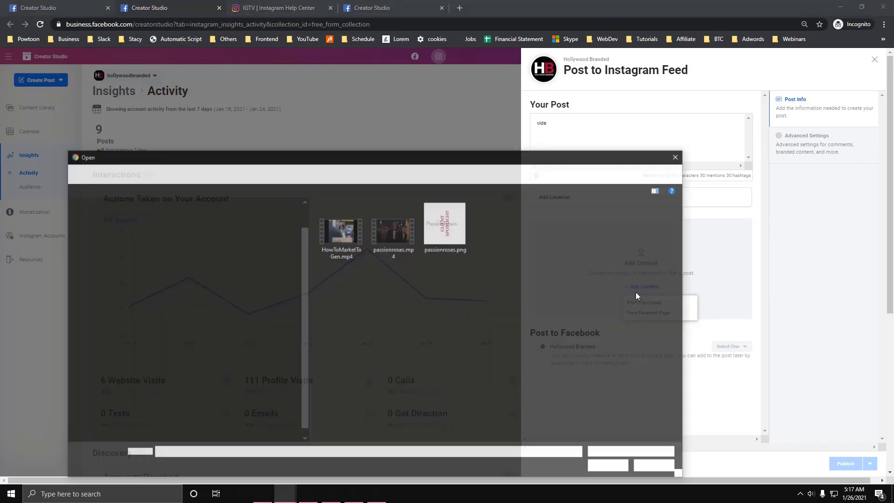
double_click(379, 231)
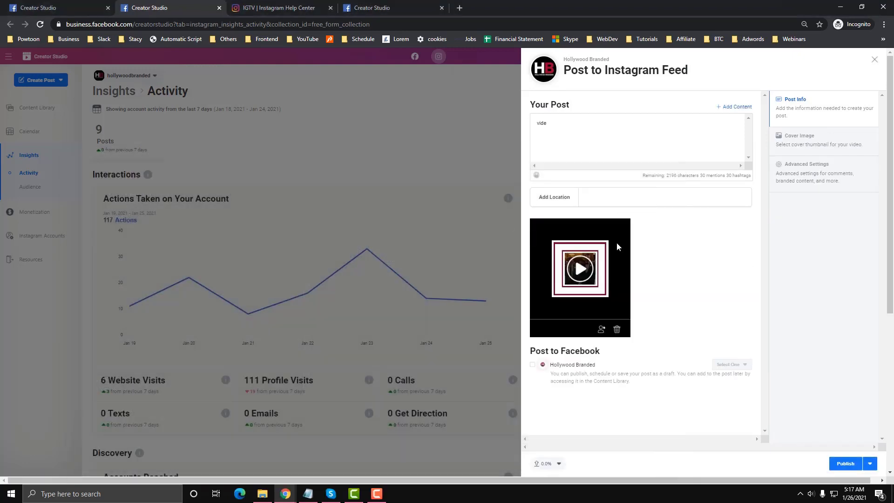
scroll(548, 475, down, 4)
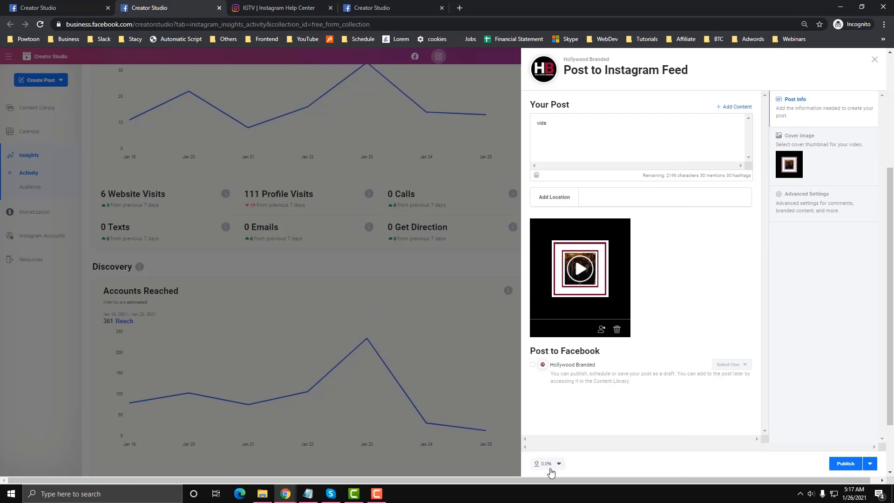
scroll(659, 270, up, 3)
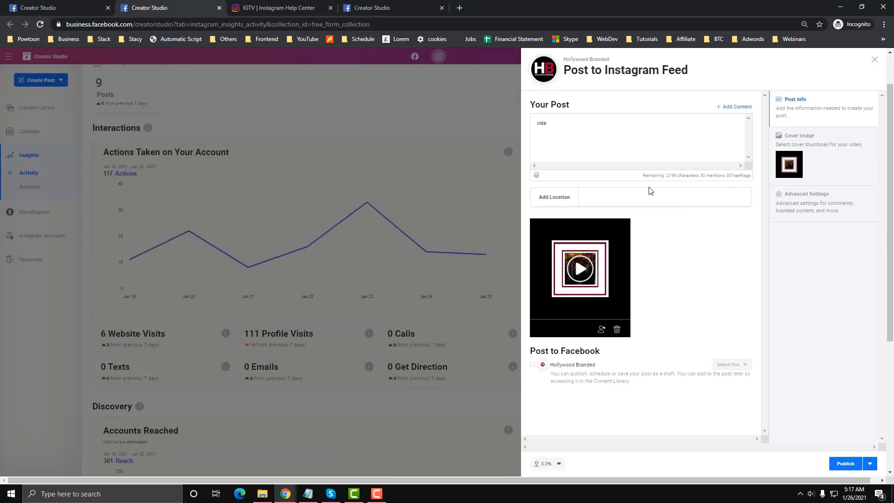
click(810, 202)
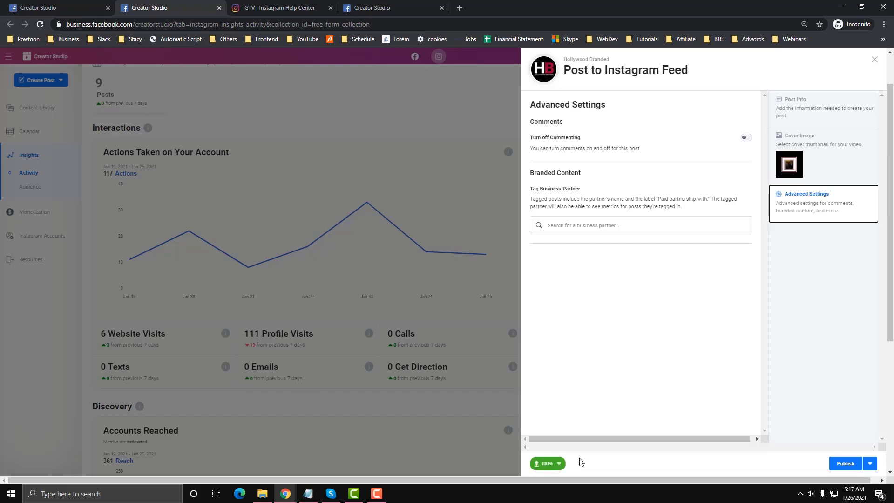
scroll(607, 343, up, 1)
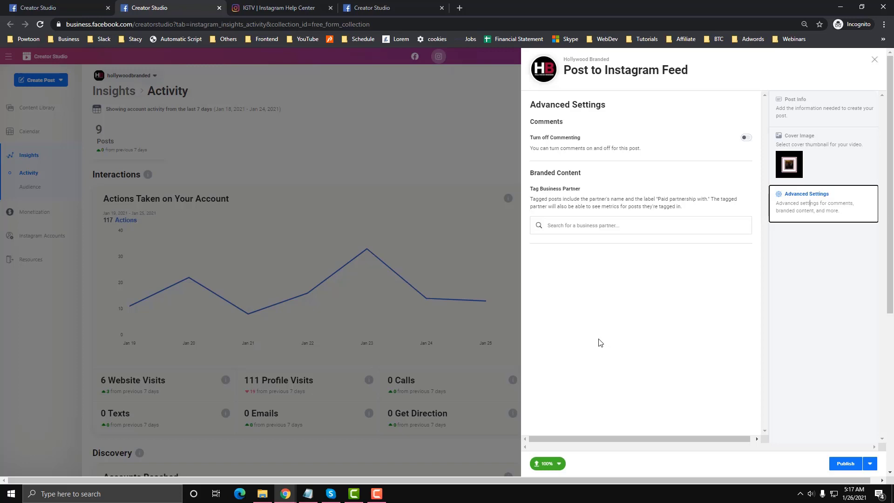
scroll(601, 342, down, 2)
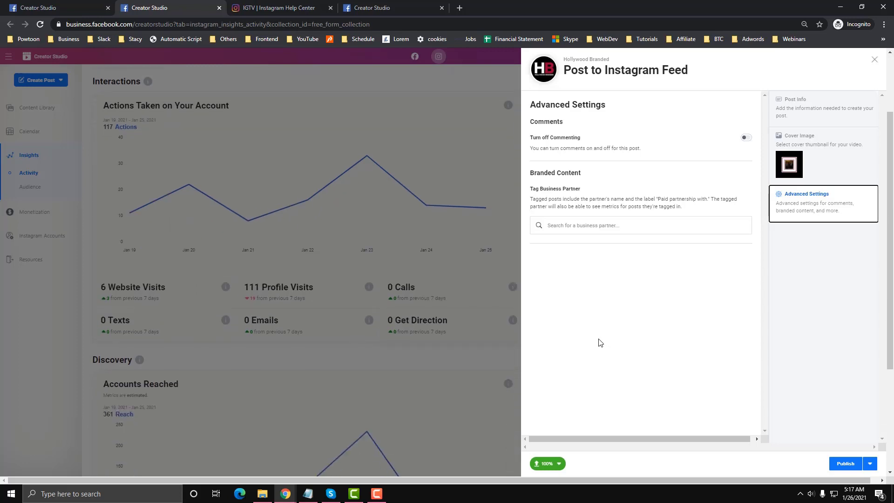
scroll(600, 343, up, 3)
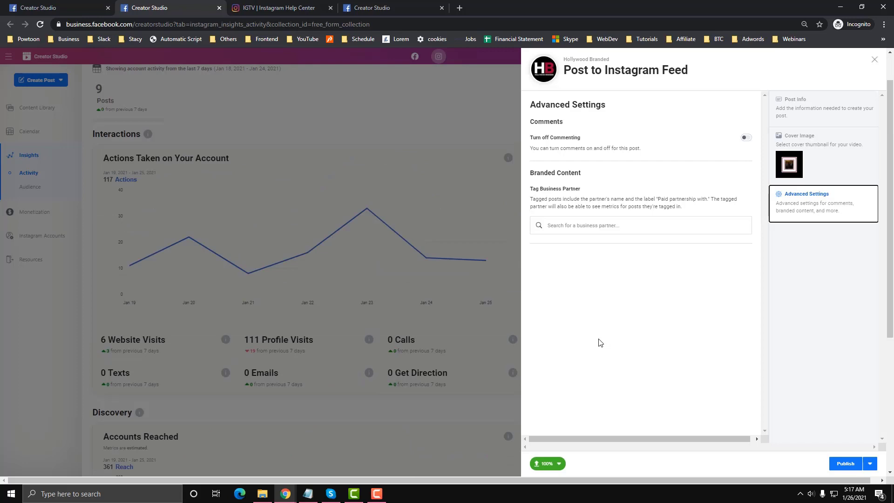